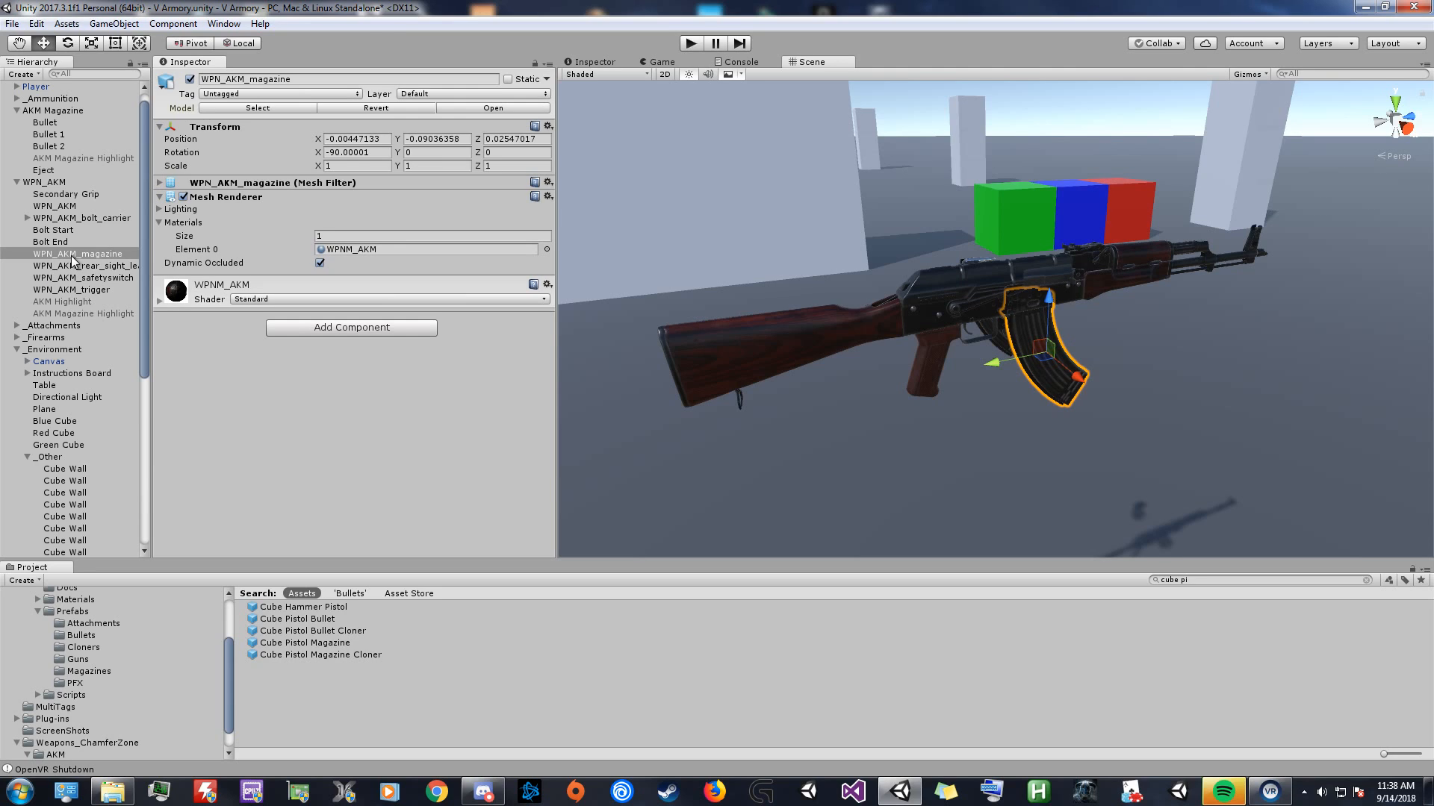
Delete the WPN_AKM_magazine part from the rifle and create an empty child object under its AKM Magazine Highlight.
{"action": "key", "text": "Delete"}
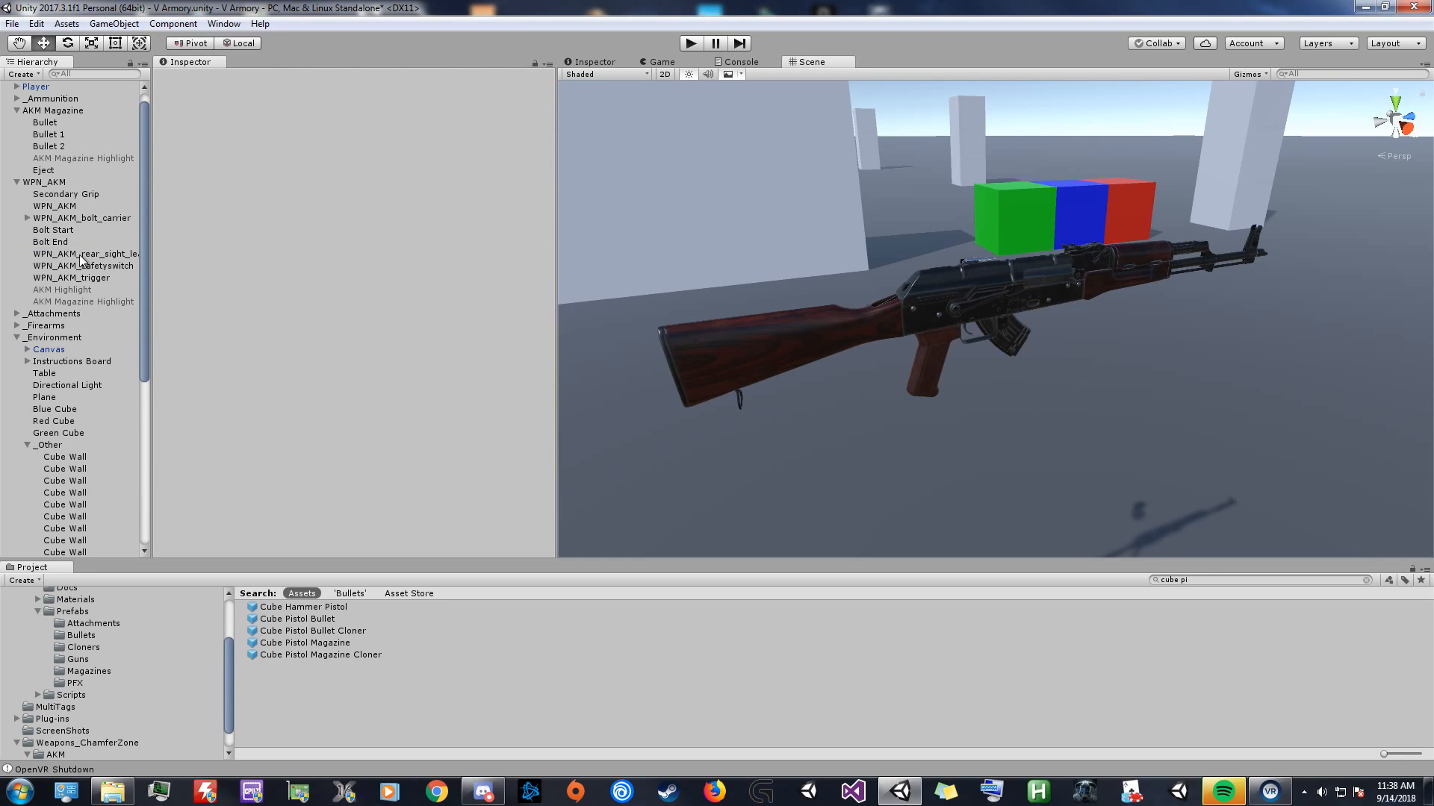
{"action": "left_click", "coordinate": [91, 302]}
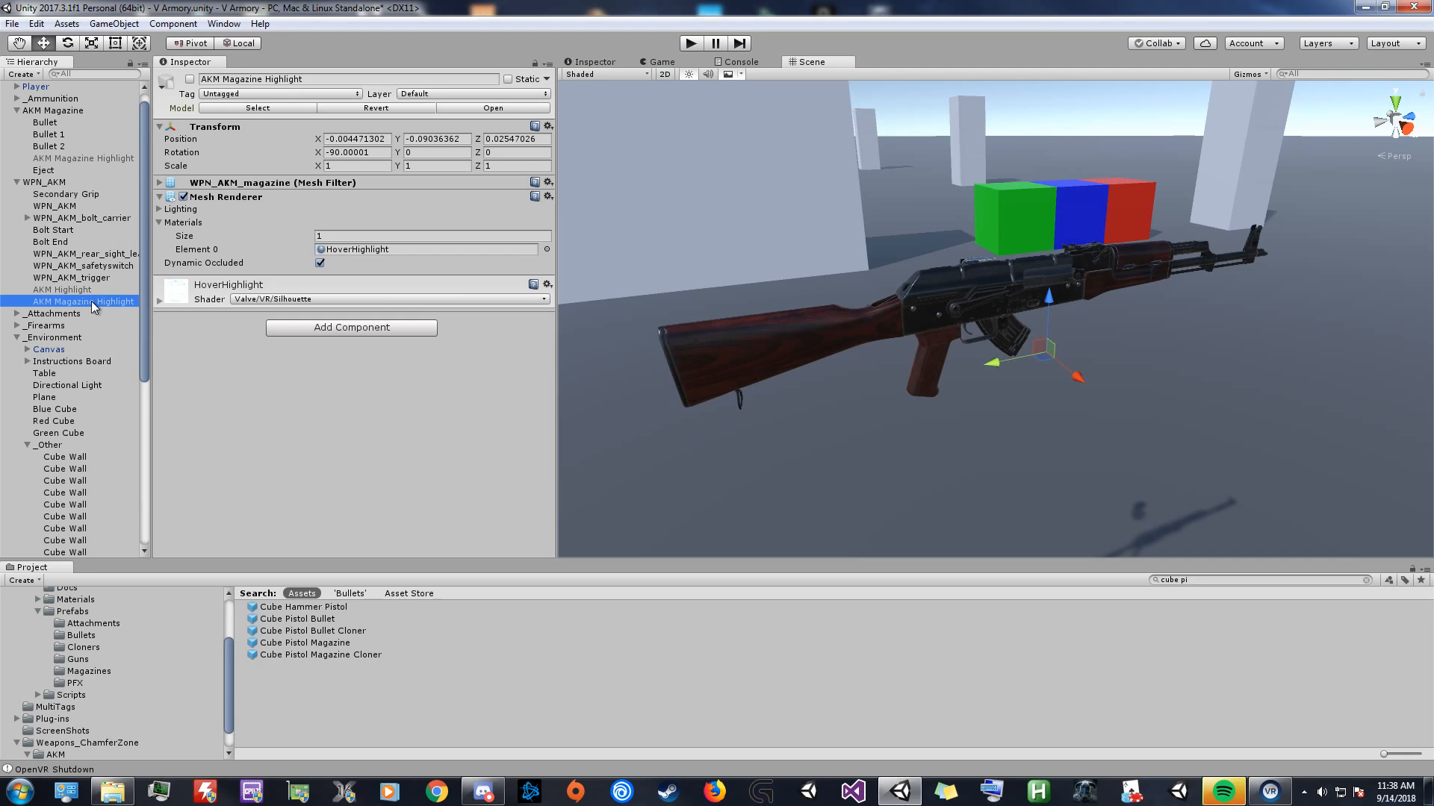
{"action": "right_click", "coordinate": [91, 302]}
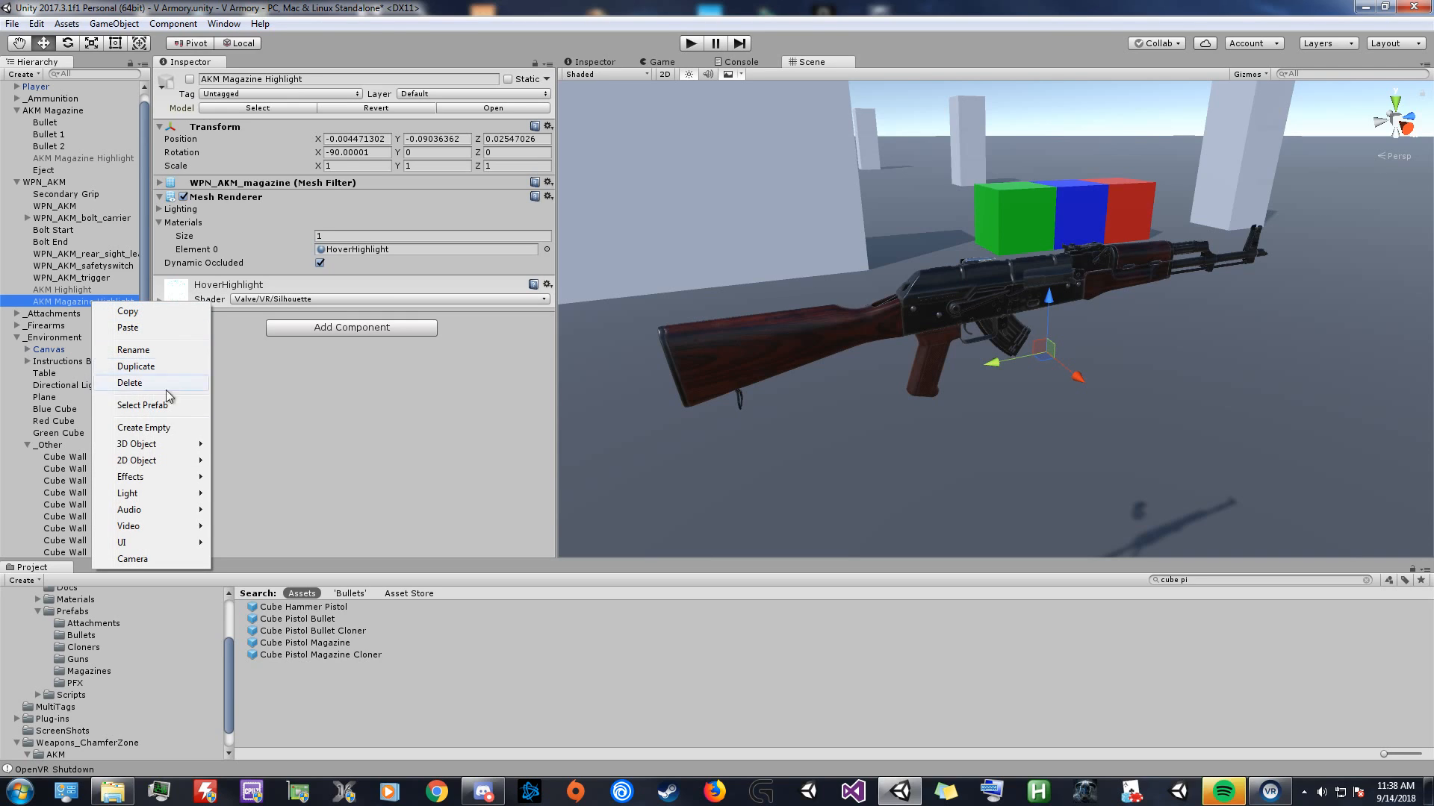
{"action": "left_click", "coordinate": [166, 433]}
Rename the new empty object Magwell Loaded and reparent it directly under WPN_AKM, just below Bolt End.
{"action": "left_click", "coordinate": [232, 79]}
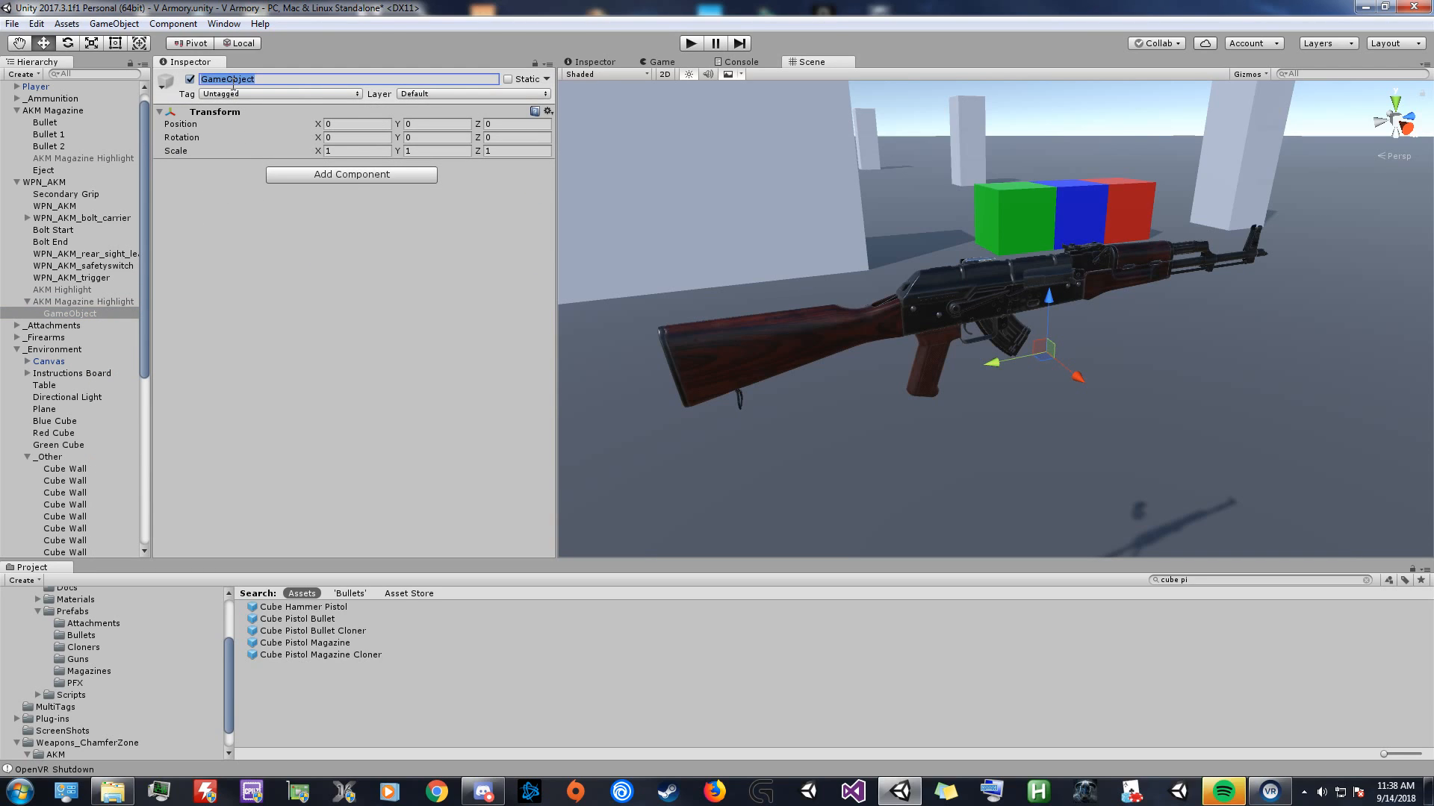
{"action": "type", "text": "Magwell St Loaded"}
{"action": "key", "text": "Return"}
{"action": "left_click_drag", "start_coordinate": [88, 317], "coordinate": [66, 254]}
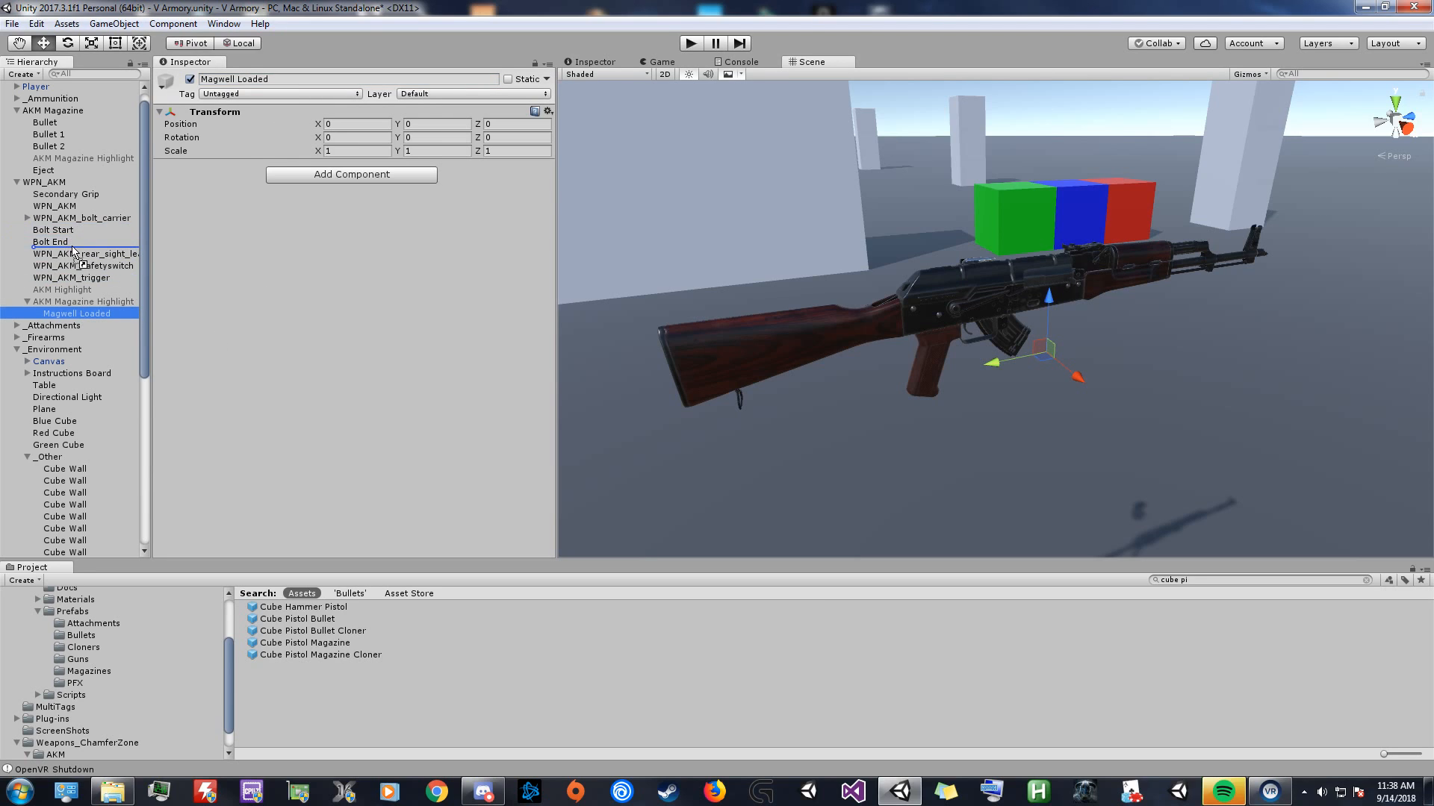
Add a Box Collider and an Interaction Volume component to Magwell Loaded.
{"action": "left_click", "coordinate": [316, 176]}
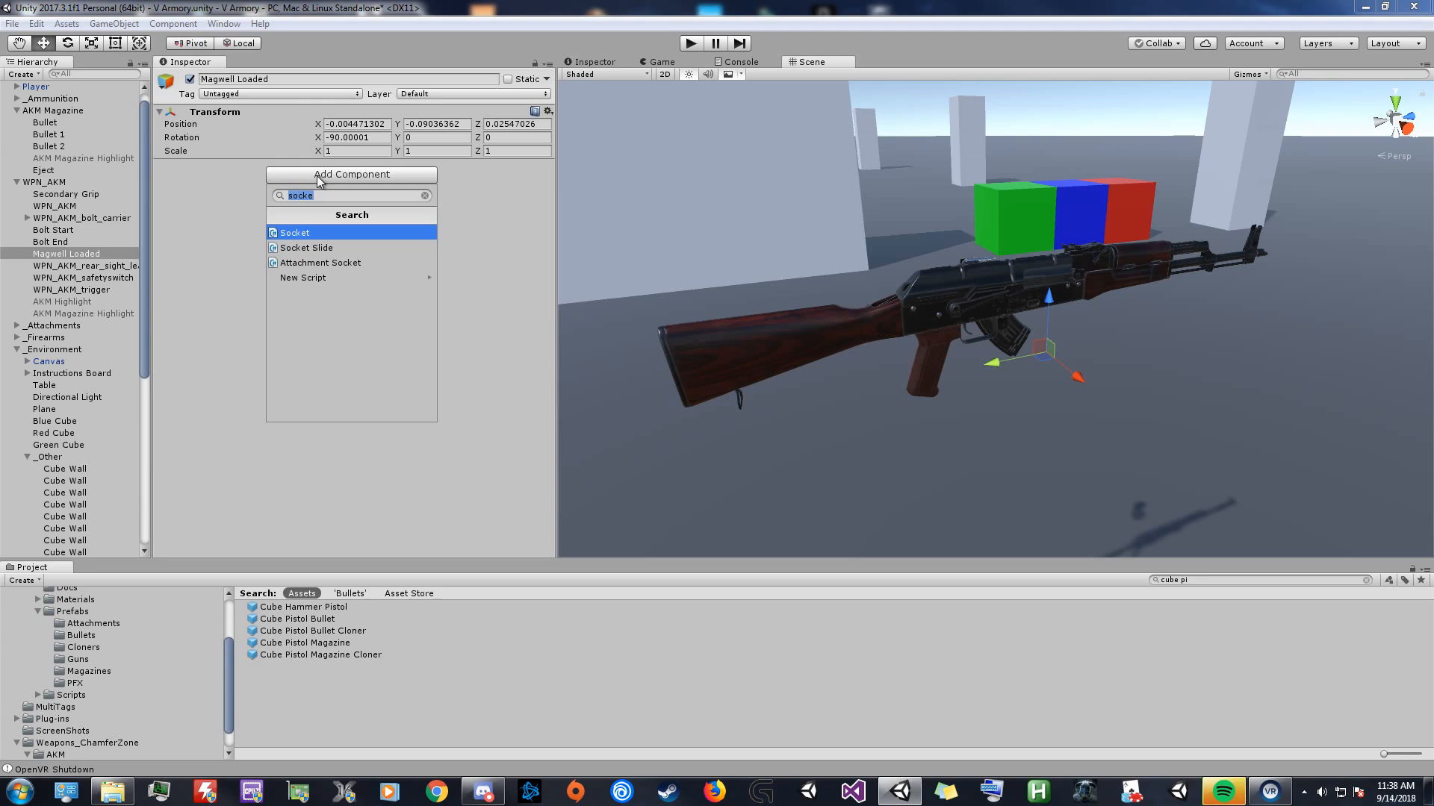
{"action": "type", "text": "box"}
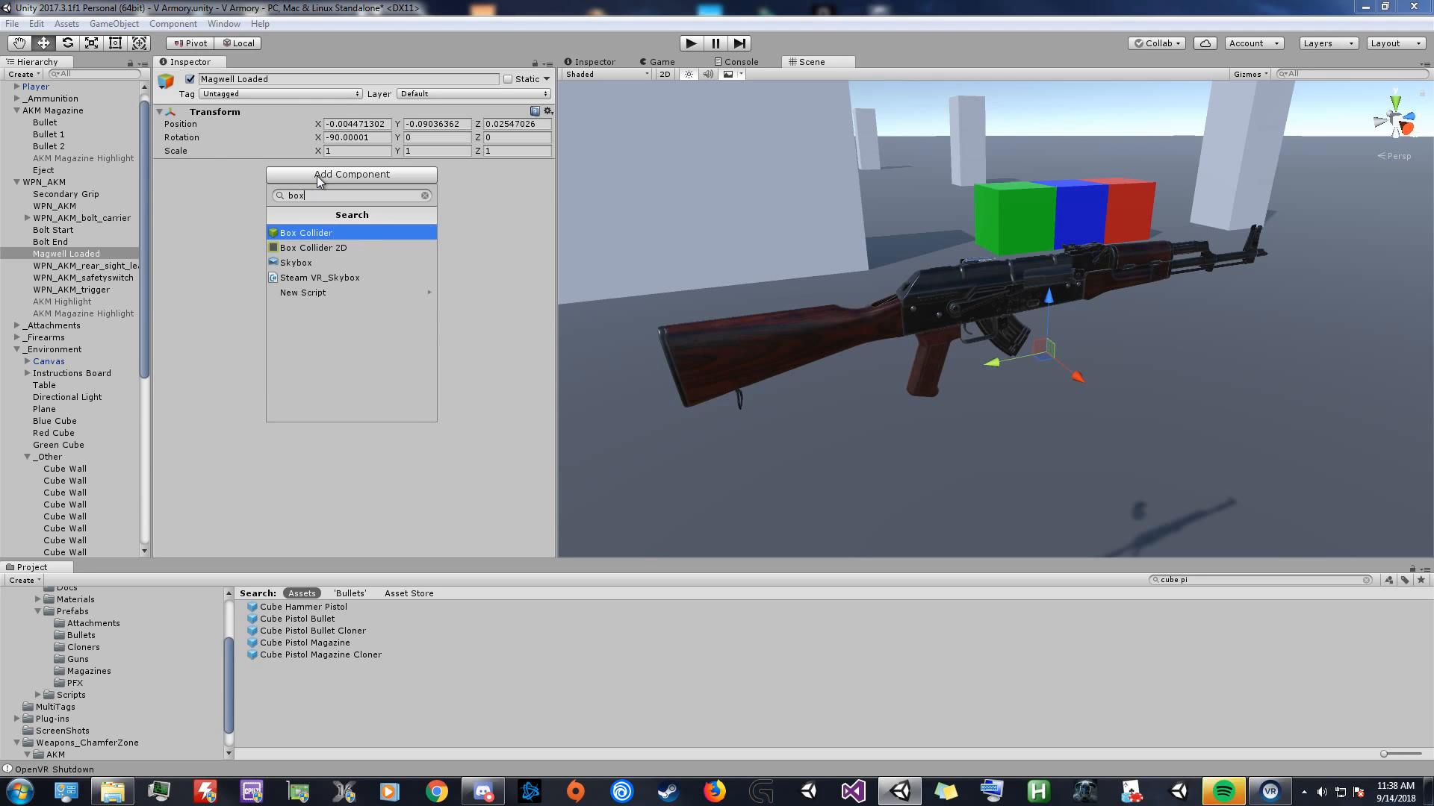
{"action": "key", "text": "Return"}
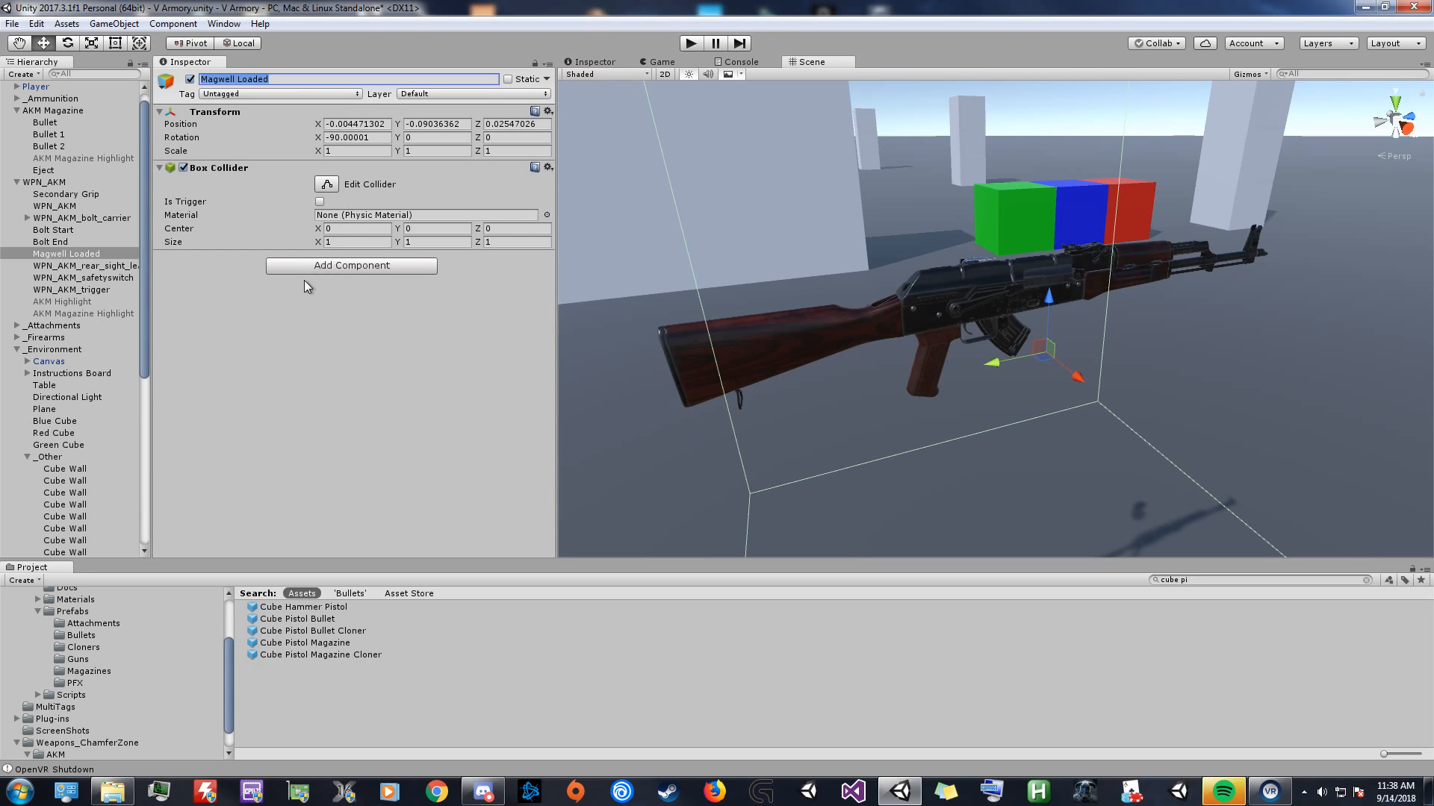
{"action": "left_click", "coordinate": [352, 243]}
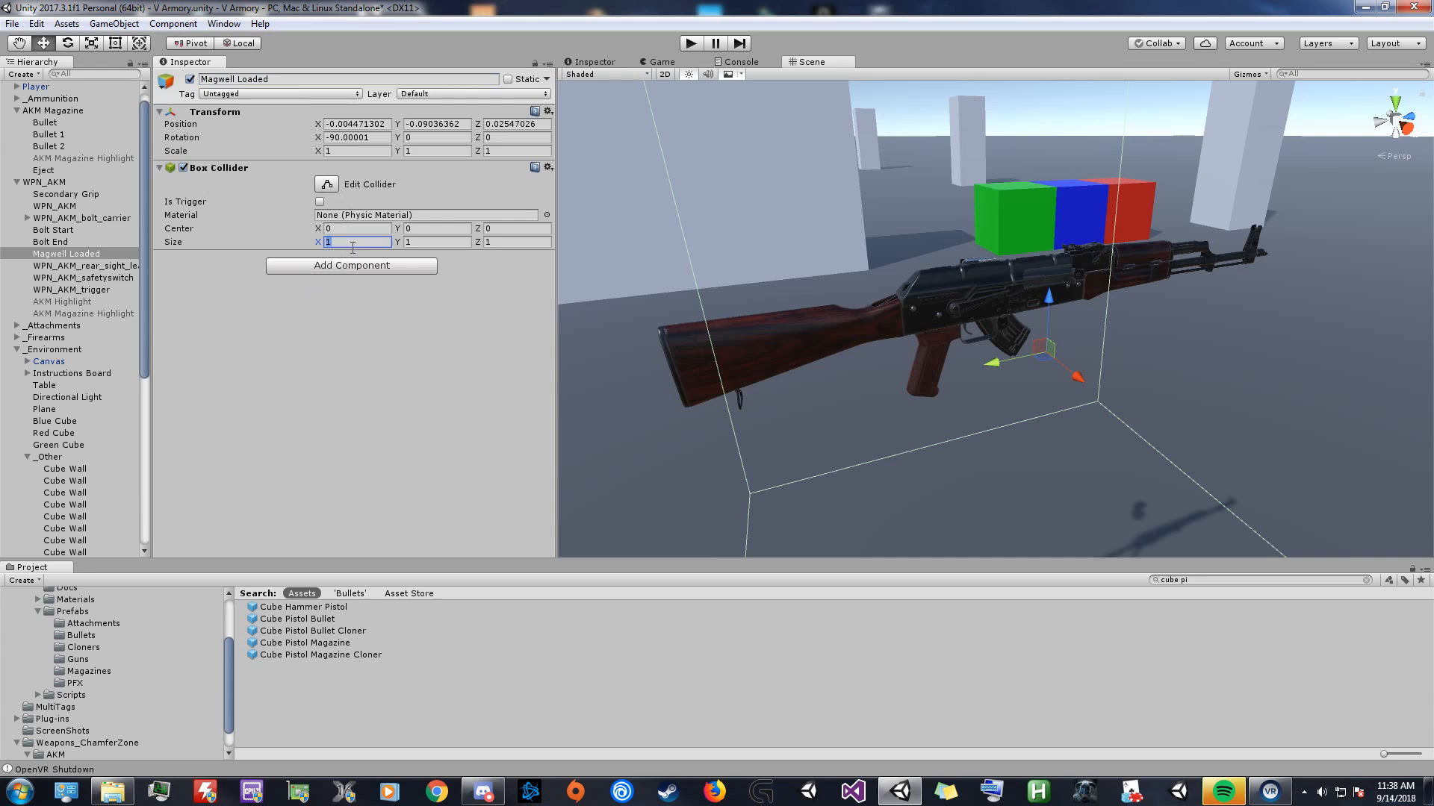
{"action": "left_click", "coordinate": [306, 267]}
{"action": "type", "text": "inter"}
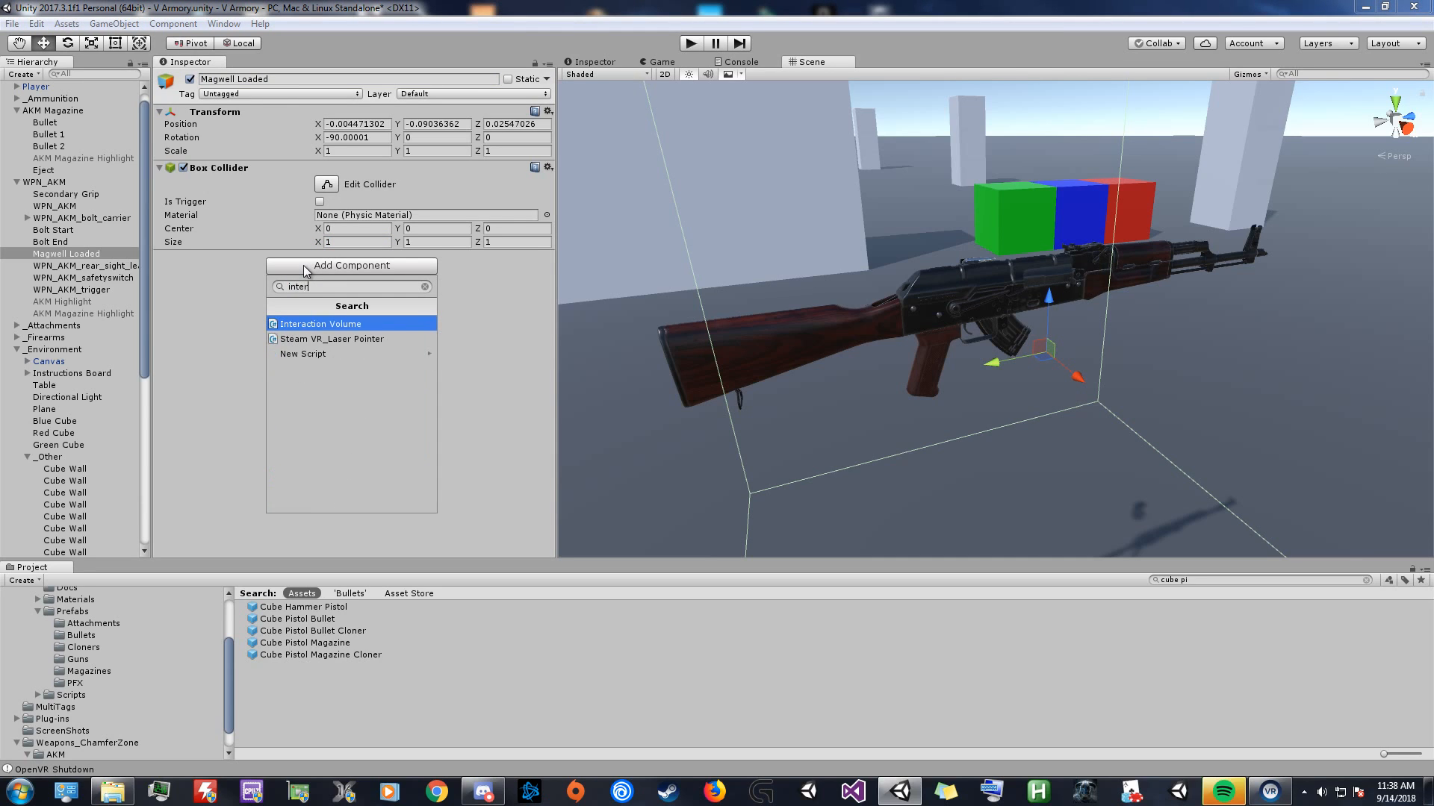
{"action": "key", "text": "Return"}
Add a Socket Slide component to Magwell Loaded.
{"action": "left_click", "coordinate": [335, 490]}
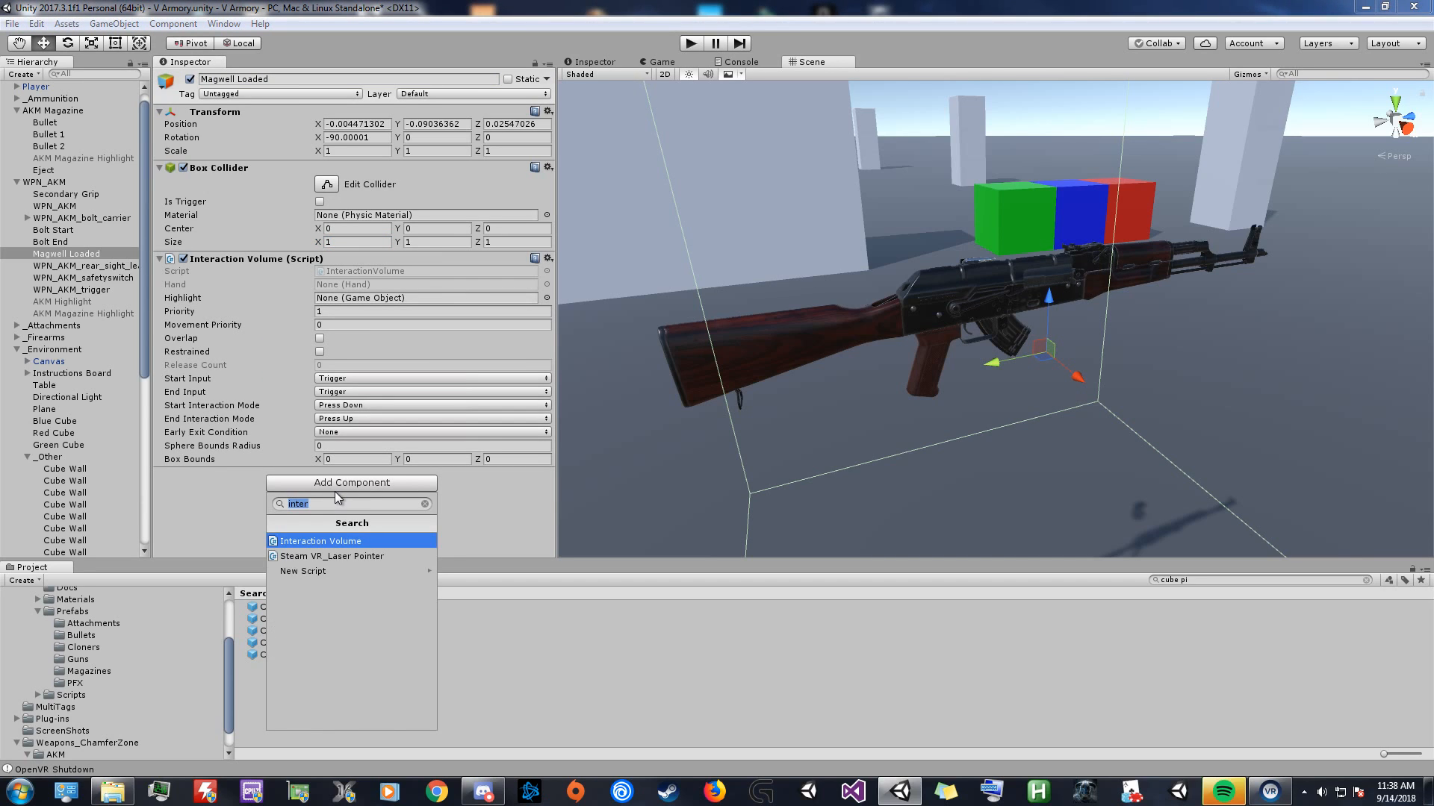
{"action": "type", "text": "socket"}
{"action": "key", "text": "Down"}
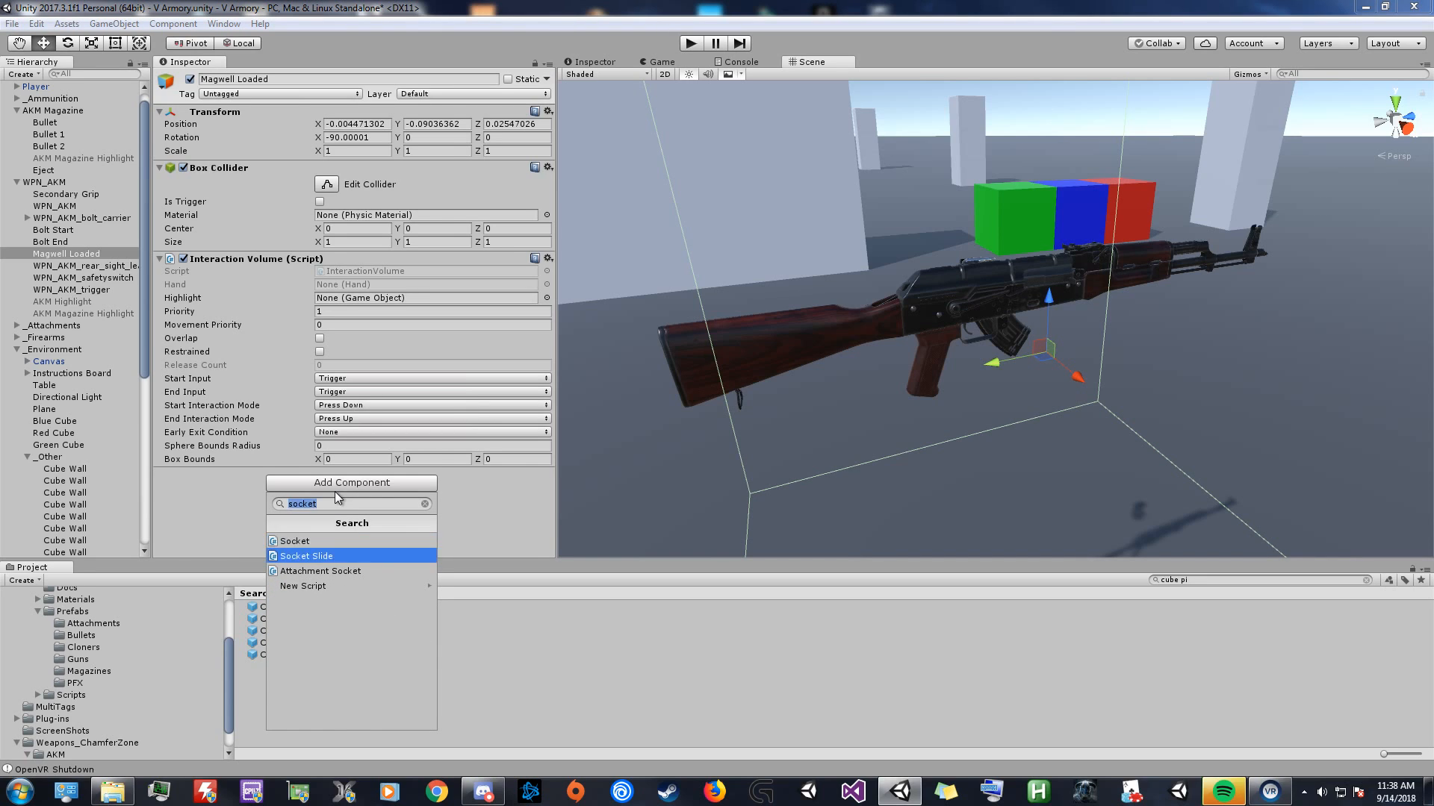
{"action": "key", "text": "Return"}
Assign AKM Magazine Highlight as the Interaction Volume's highlight and Magwell Loaded as the Socket Slide's interaction volume and start position.
{"action": "scroll", "coordinate": [191, 241], "scroll_direction": "down", "scroll_amount": 2}
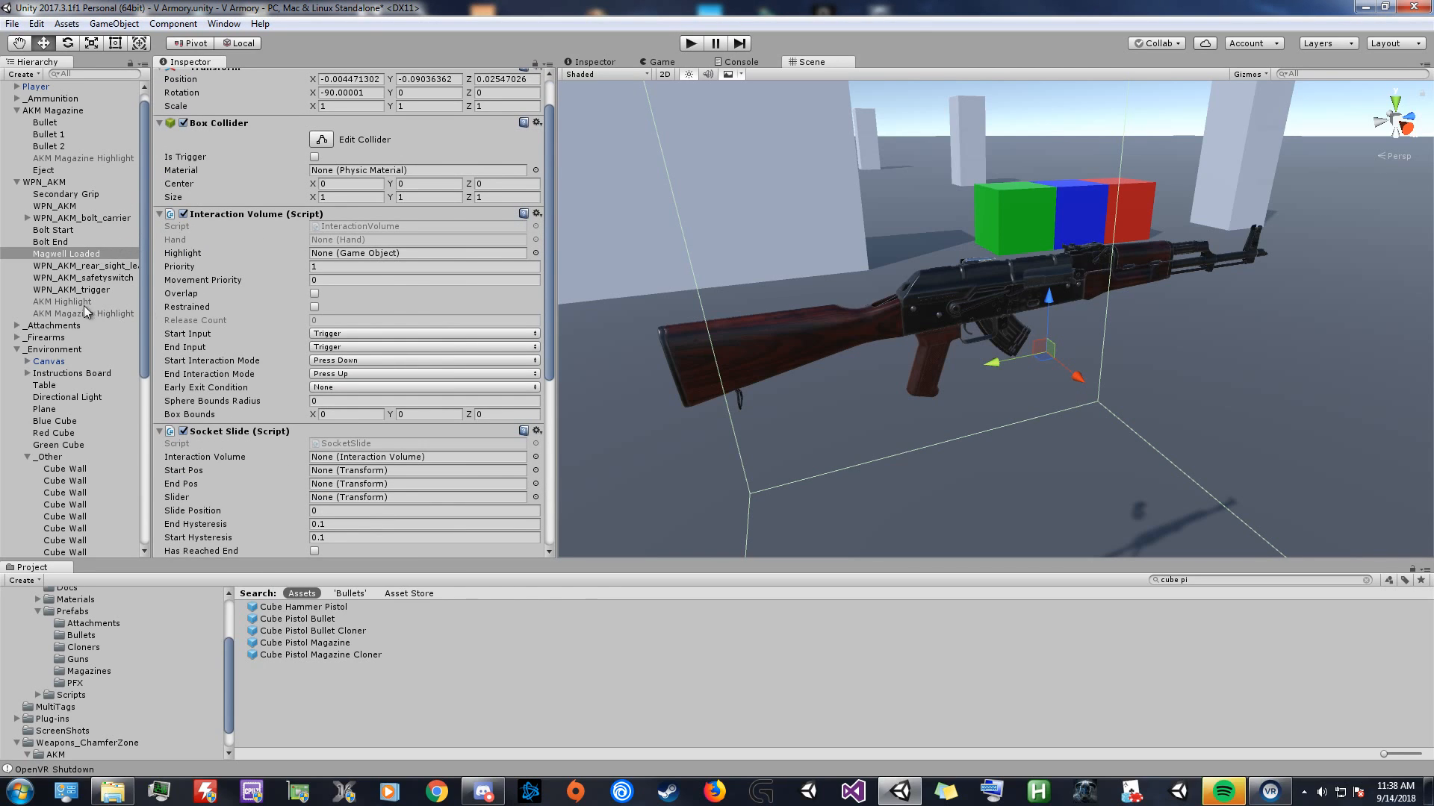
{"action": "left_click_drag", "start_coordinate": [58, 315], "coordinate": [381, 258]}
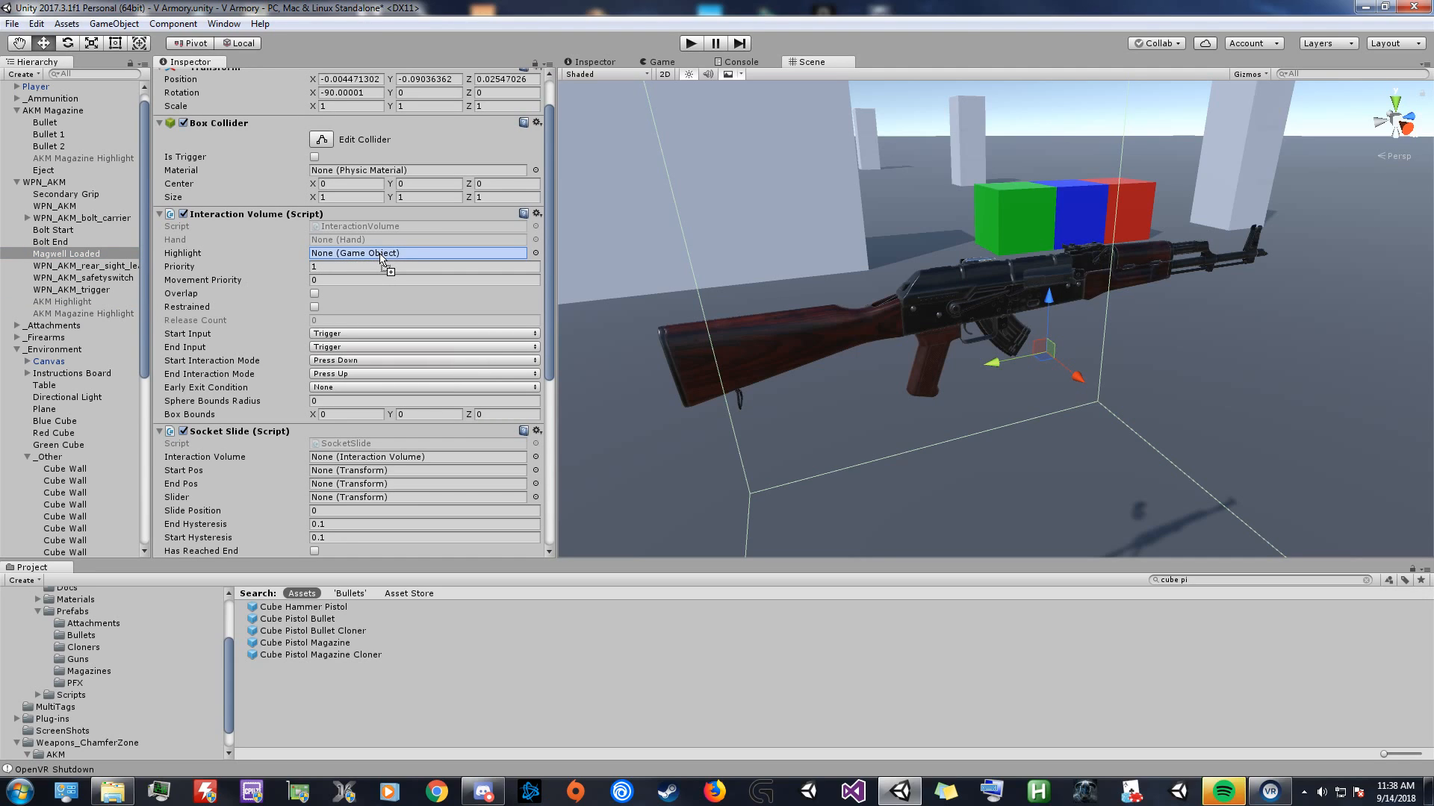
{"action": "left_click_drag", "start_coordinate": [381, 257], "coordinate": [381, 258]}
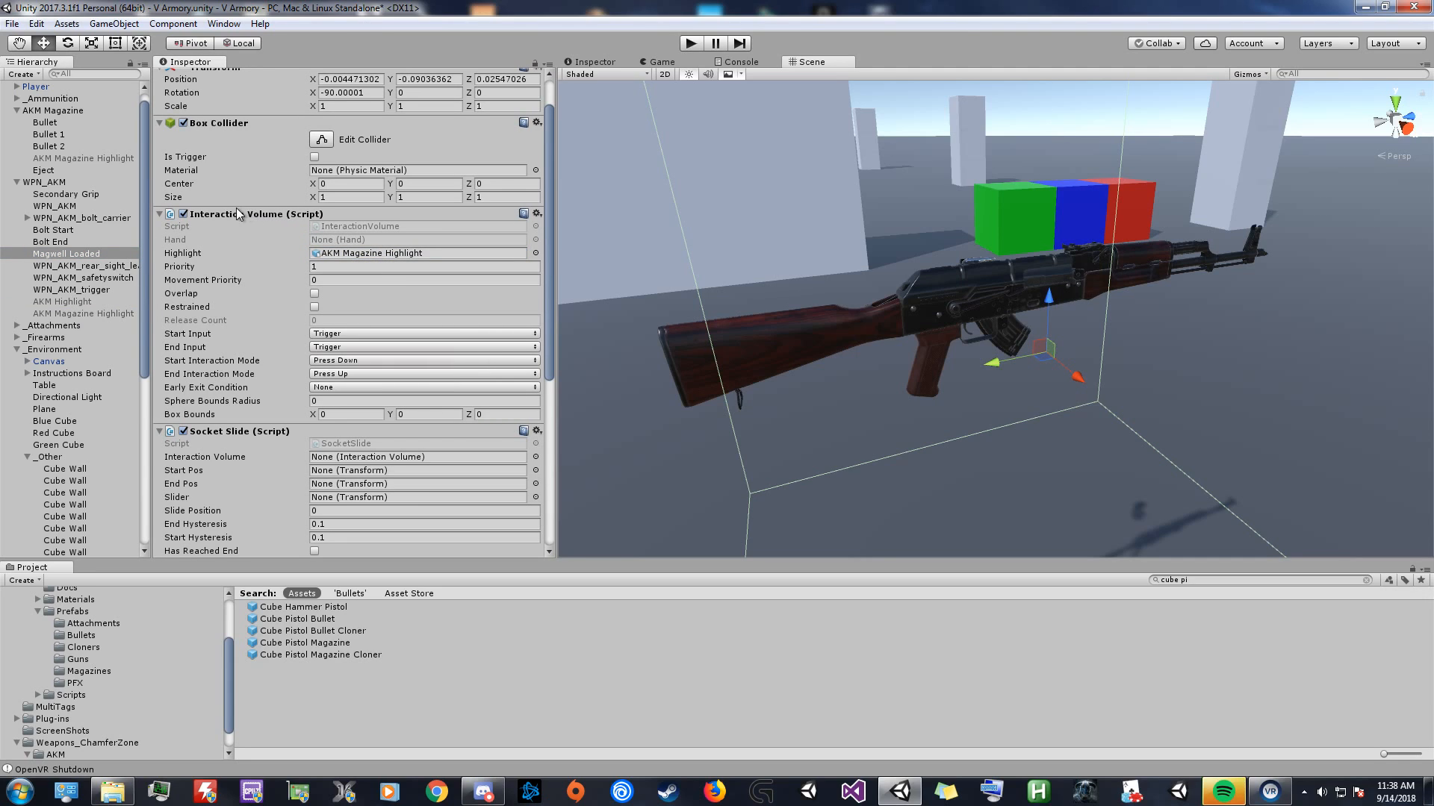
{"action": "left_click_drag", "start_coordinate": [227, 213], "coordinate": [366, 464]}
{"action": "left_click_drag", "start_coordinate": [52, 259], "coordinate": [348, 478]}
Create an empty child object under Magwell Loaded and set its Z position to -0.03.
{"action": "right_click", "coordinate": [68, 255]}
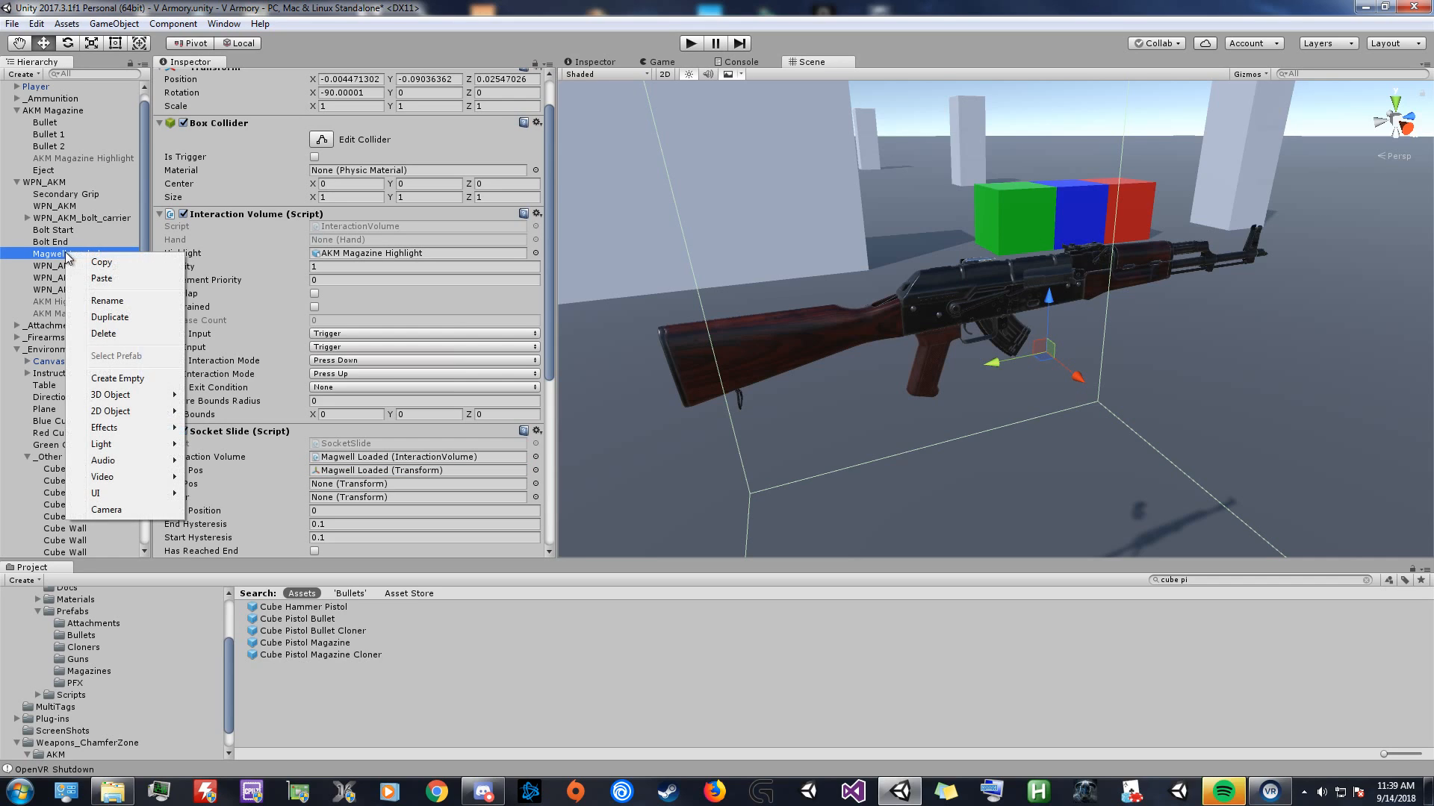
{"action": "left_click", "coordinate": [120, 378]}
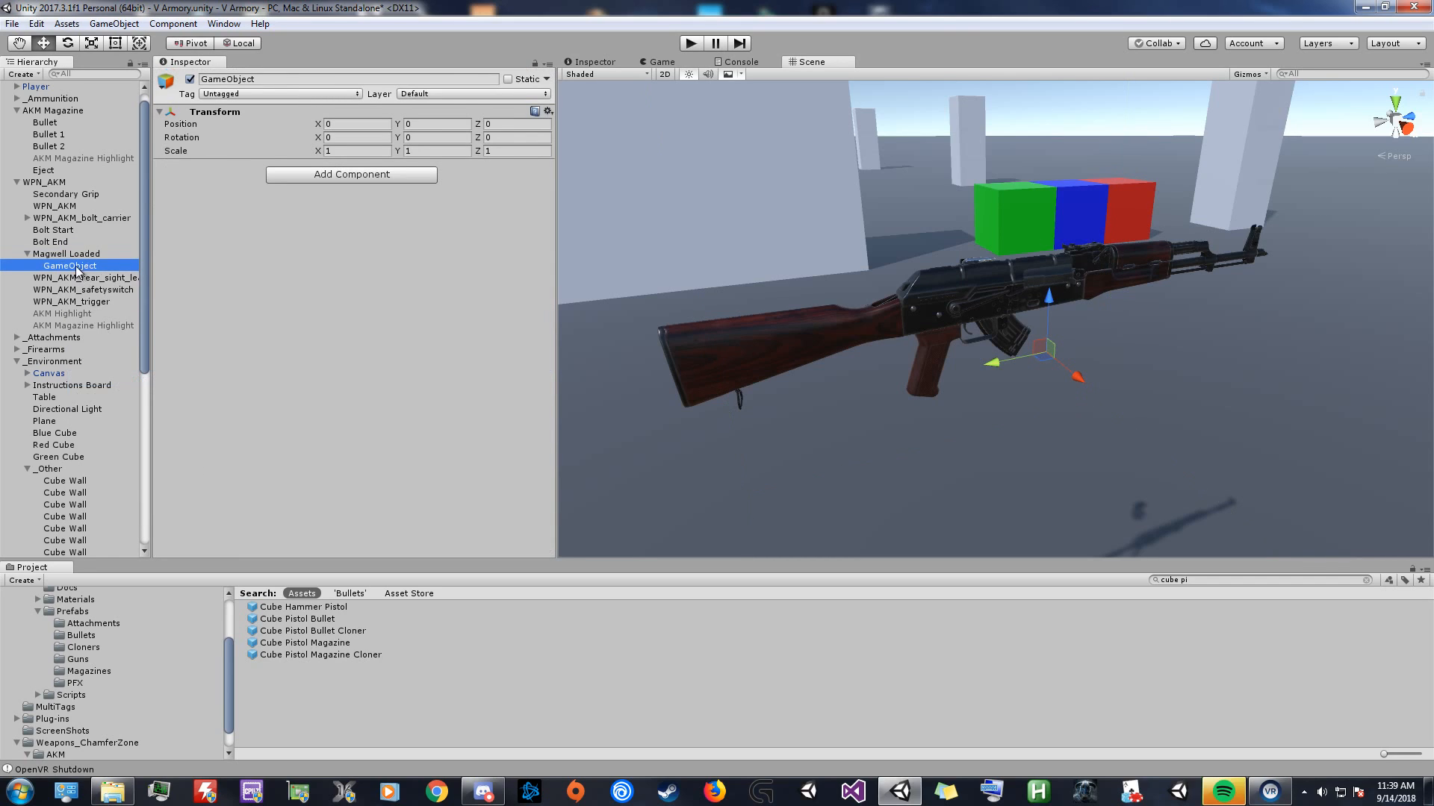
{"action": "left_click_drag", "start_coordinate": [1055, 290], "coordinate": [1058, 308]}
{"action": "left_click", "coordinate": [523, 124]}
{"action": "type", "text": "-0.03"}
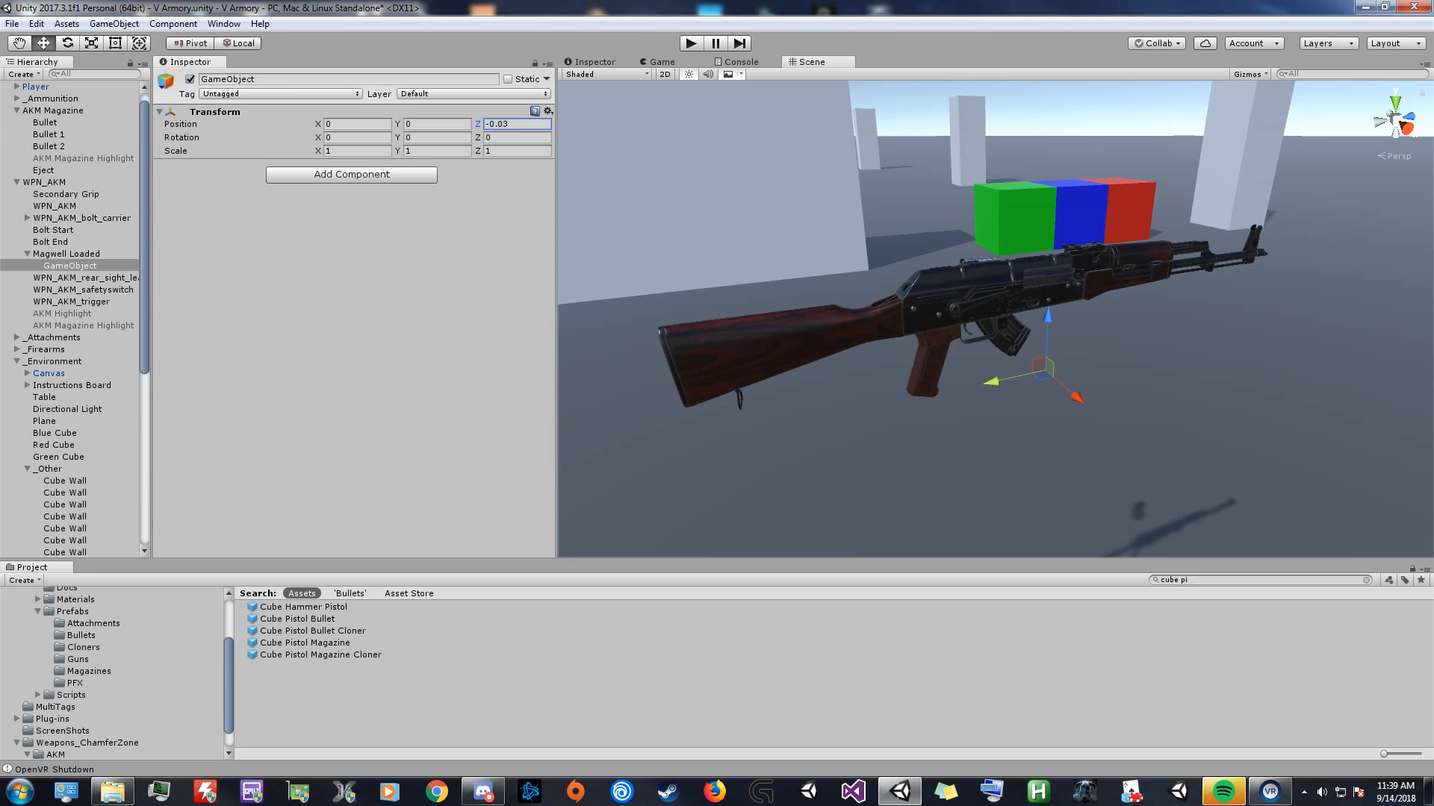
Move the new empty object out of Magwell Loaded to sit directly under WPN_AKM and rename it Magwell Unloaded.
{"action": "double_click", "coordinate": [69, 255]}
{"action": "mouse_move", "coordinate": [66, 266]}
{"action": "left_mouse_down"}
{"action": "mouse_move", "coordinate": [59, 249]}
{"action": "mouse_move", "coordinate": [59, 272]}
{"action": "left_mouse_up"}
{"action": "left_click", "coordinate": [268, 81]}
{"action": "type", "text": "Magwell Unloa"}
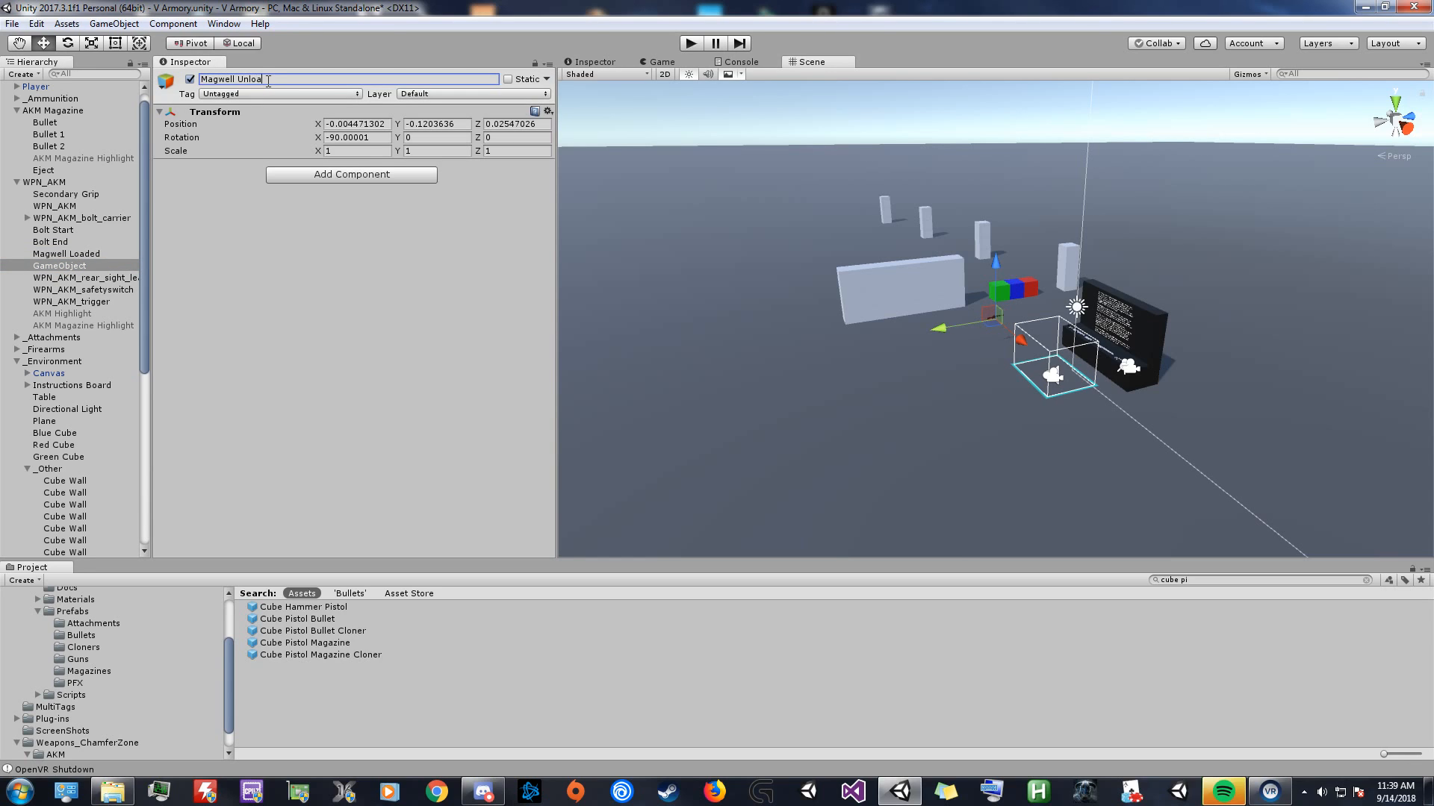
{"action": "type", "text": "ded"}
{"action": "key", "text": "Return"}
Assign Magwell Unloaded as the end position of Magwell Loaded's Socket Slide.
{"action": "left_click", "coordinate": [123, 256]}
{"action": "scroll", "coordinate": [329, 261], "scroll_direction": "down", "scroll_amount": 3}
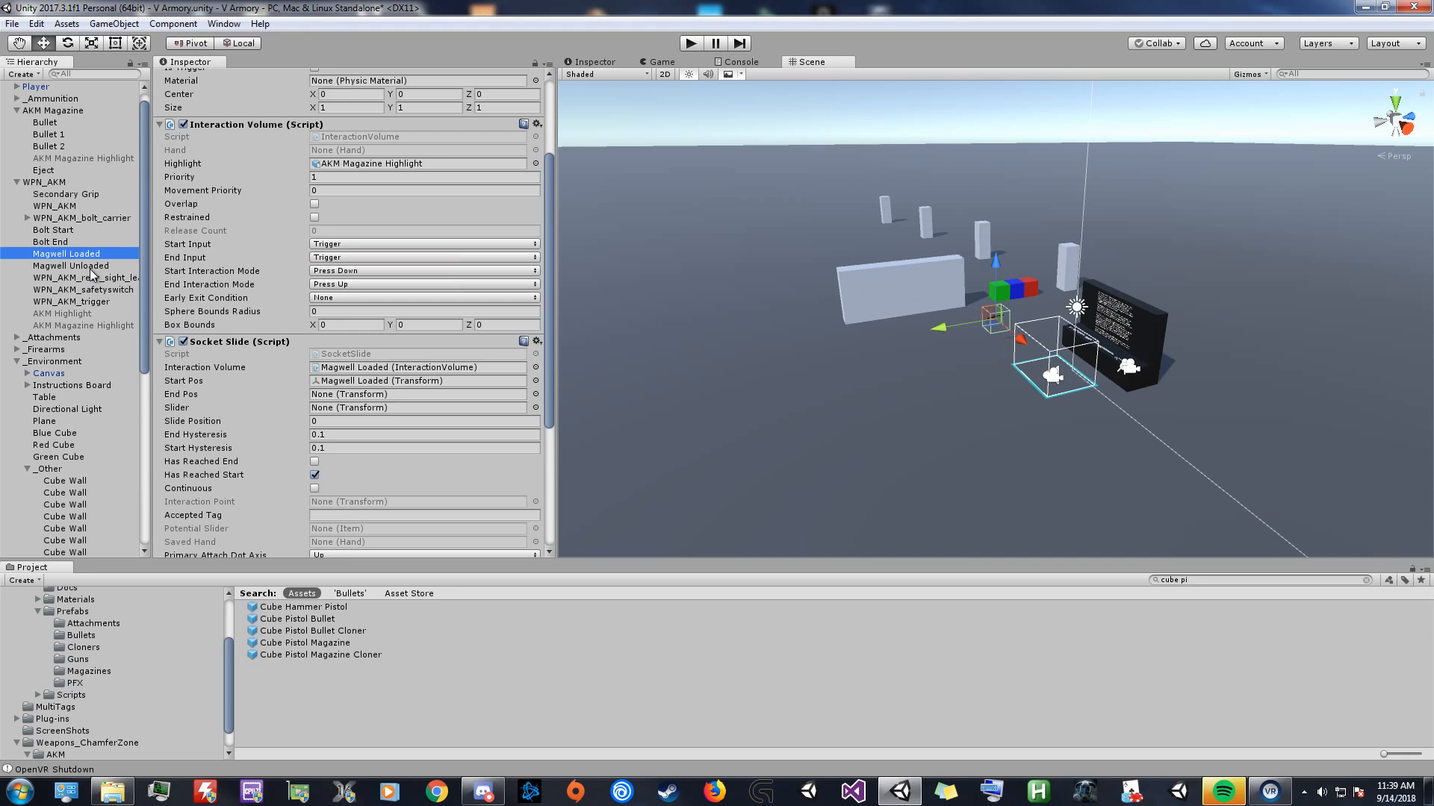
{"action": "left_click_drag", "start_coordinate": [91, 274], "coordinate": [377, 394]}
Set the Socket Slide's accepted tag to AKM Magazine.
{"action": "scroll", "coordinate": [216, 307], "scroll_direction": "down", "scroll_amount": 1}
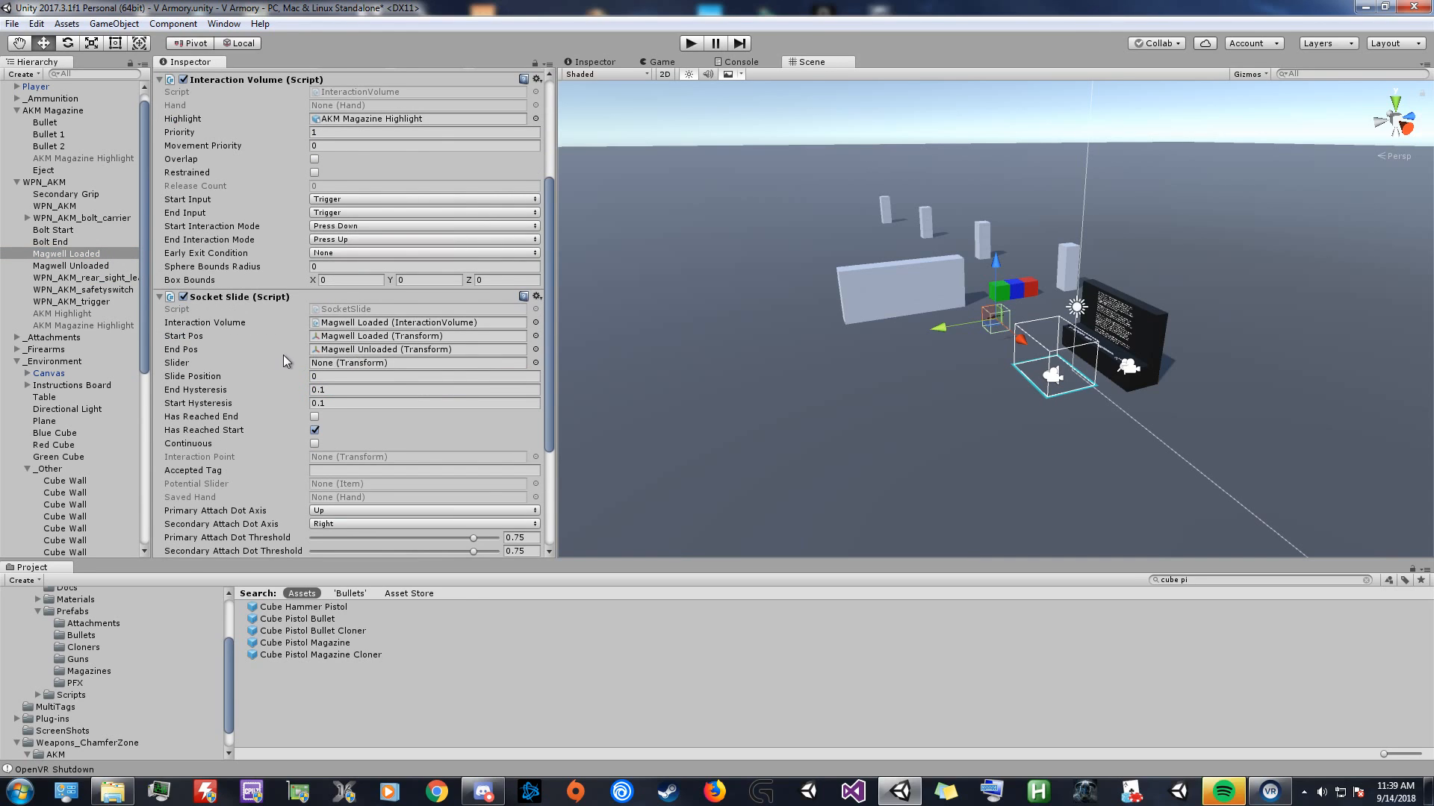
{"action": "scroll", "coordinate": [285, 361], "scroll_direction": "down", "scroll_amount": 1}
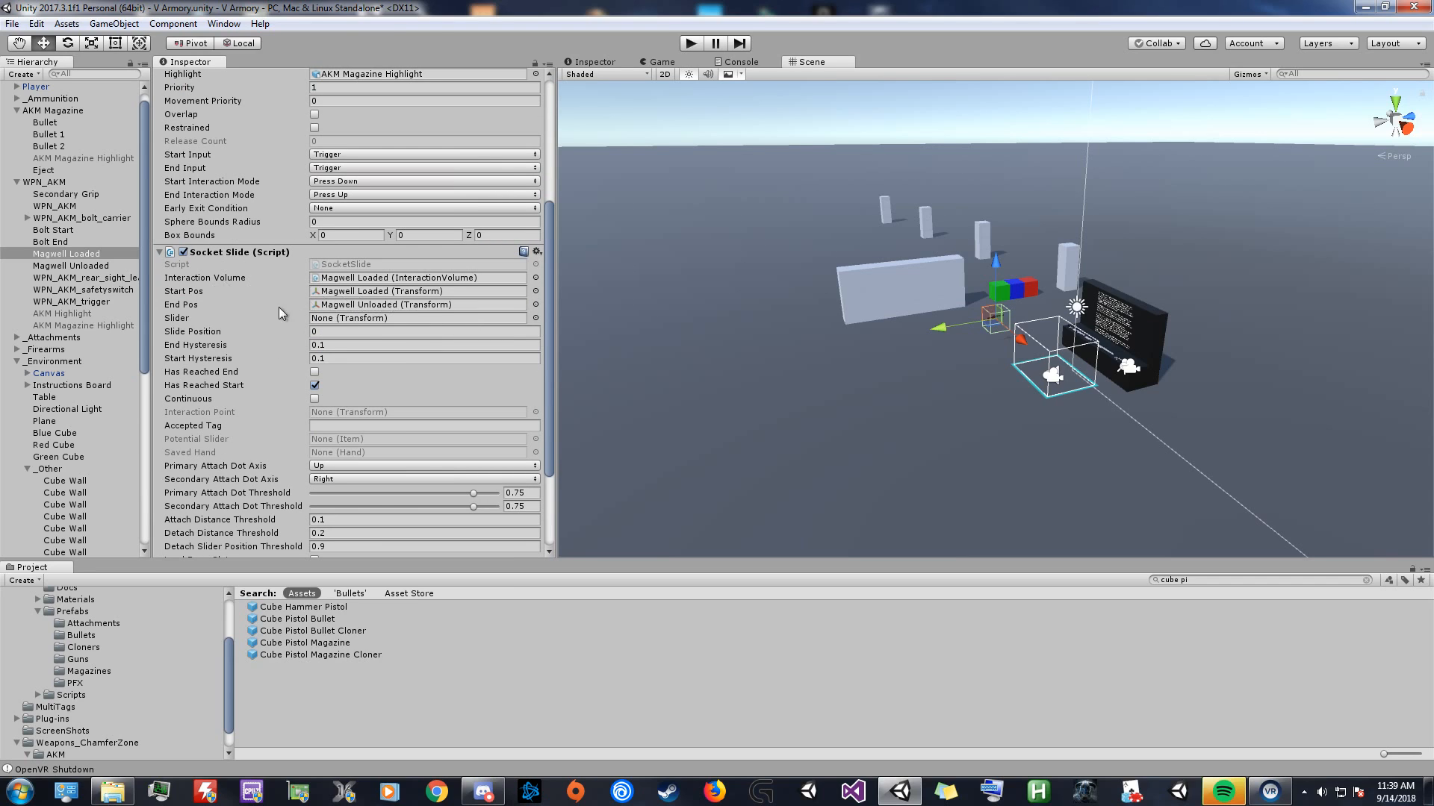
{"action": "scroll", "coordinate": [179, 352], "scroll_direction": "down", "scroll_amount": 1}
{"action": "left_click", "coordinate": [331, 380]}
{"action": "type", "text": "AKM"}
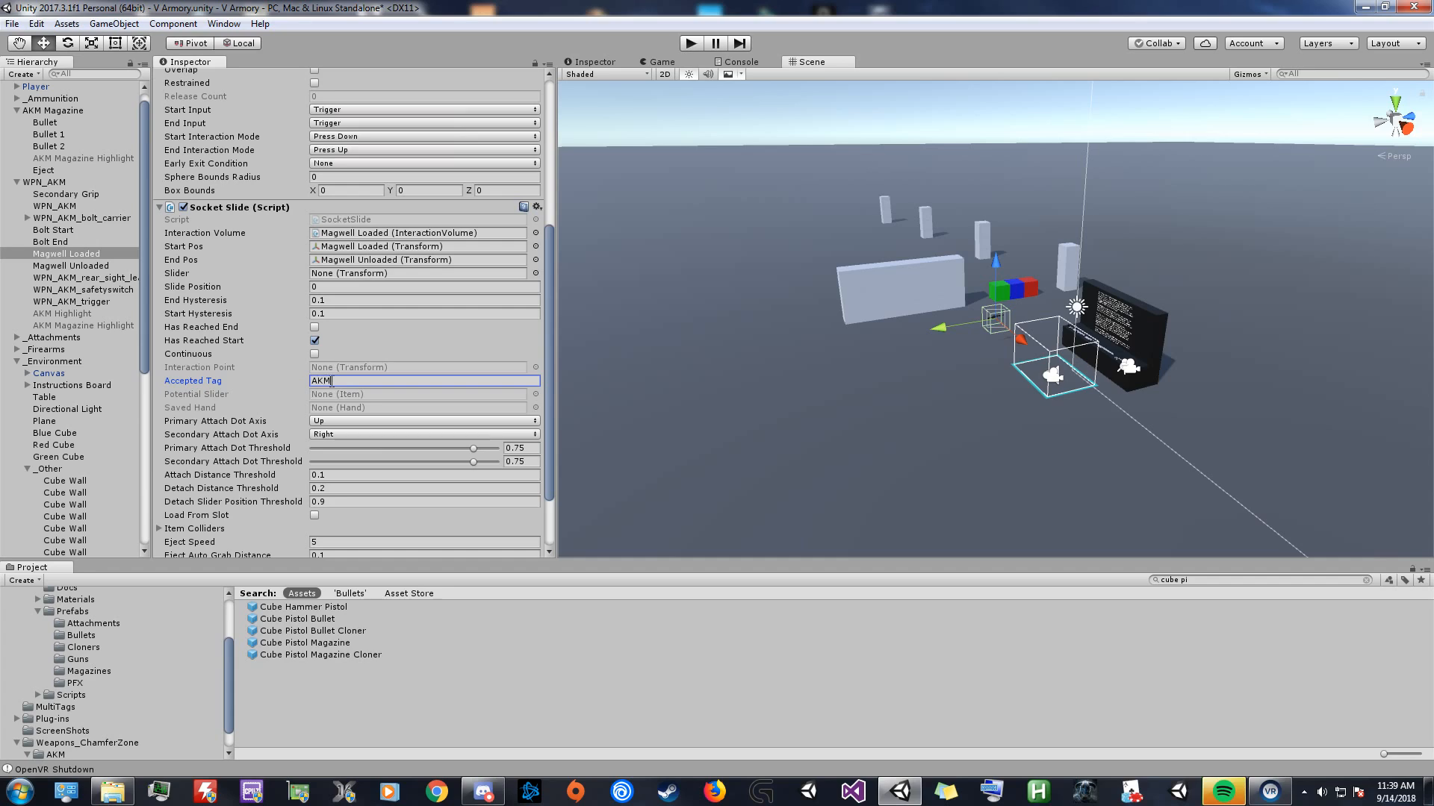
{"action": "type", "text": " Magazine"}
{"action": "key", "text": "Return"}
{"action": "left_click", "coordinate": [418, 382]}
Copy the AKM Magazine box collider's X size, 0.02624621, into the Loaded Size X of Magwell Loaded's Socket Slide.
{"action": "scroll", "coordinate": [382, 421], "scroll_direction": "down", "scroll_amount": 3}
{"action": "scroll", "coordinate": [383, 422], "scroll_direction": "down", "scroll_amount": 2}
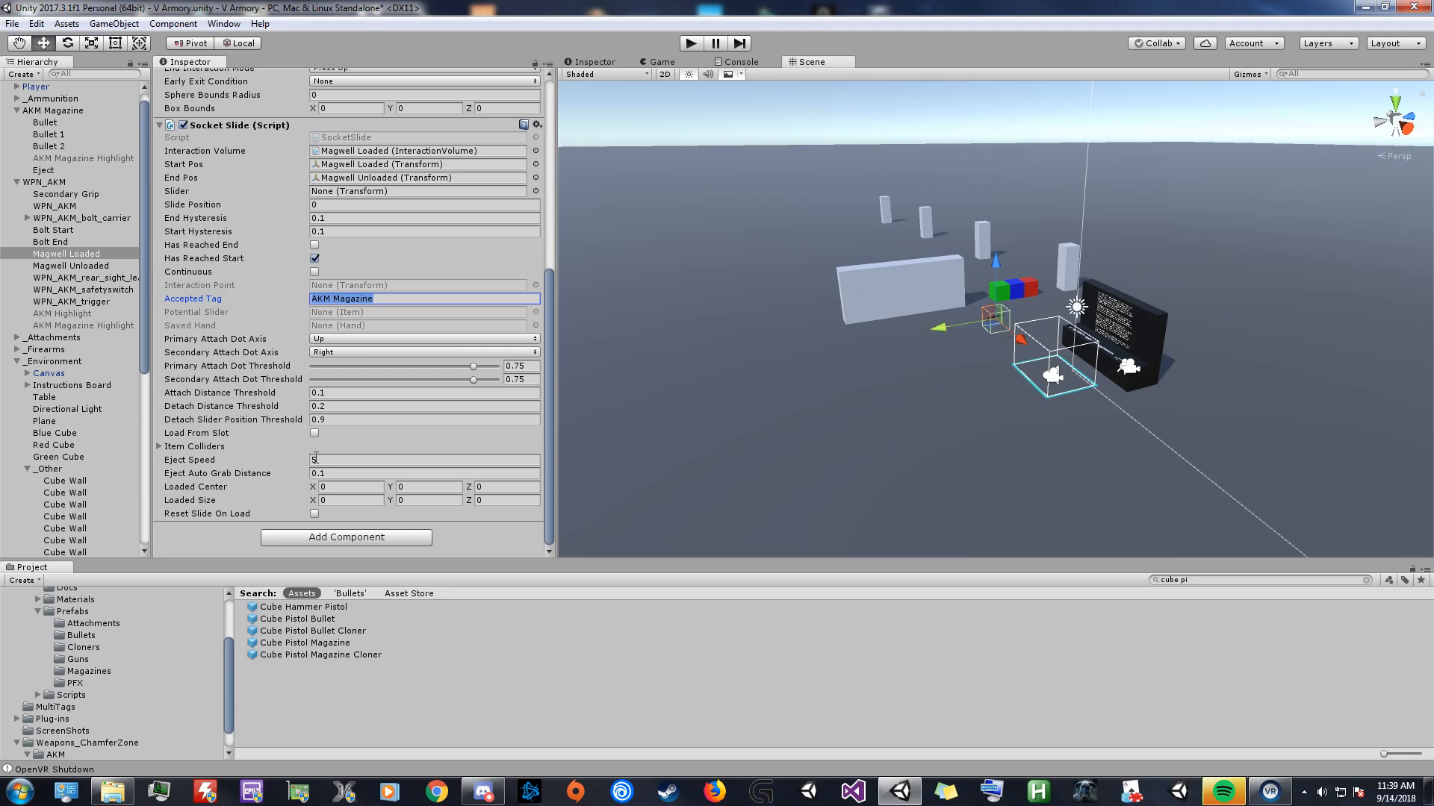
{"action": "left_click", "coordinate": [334, 487]}
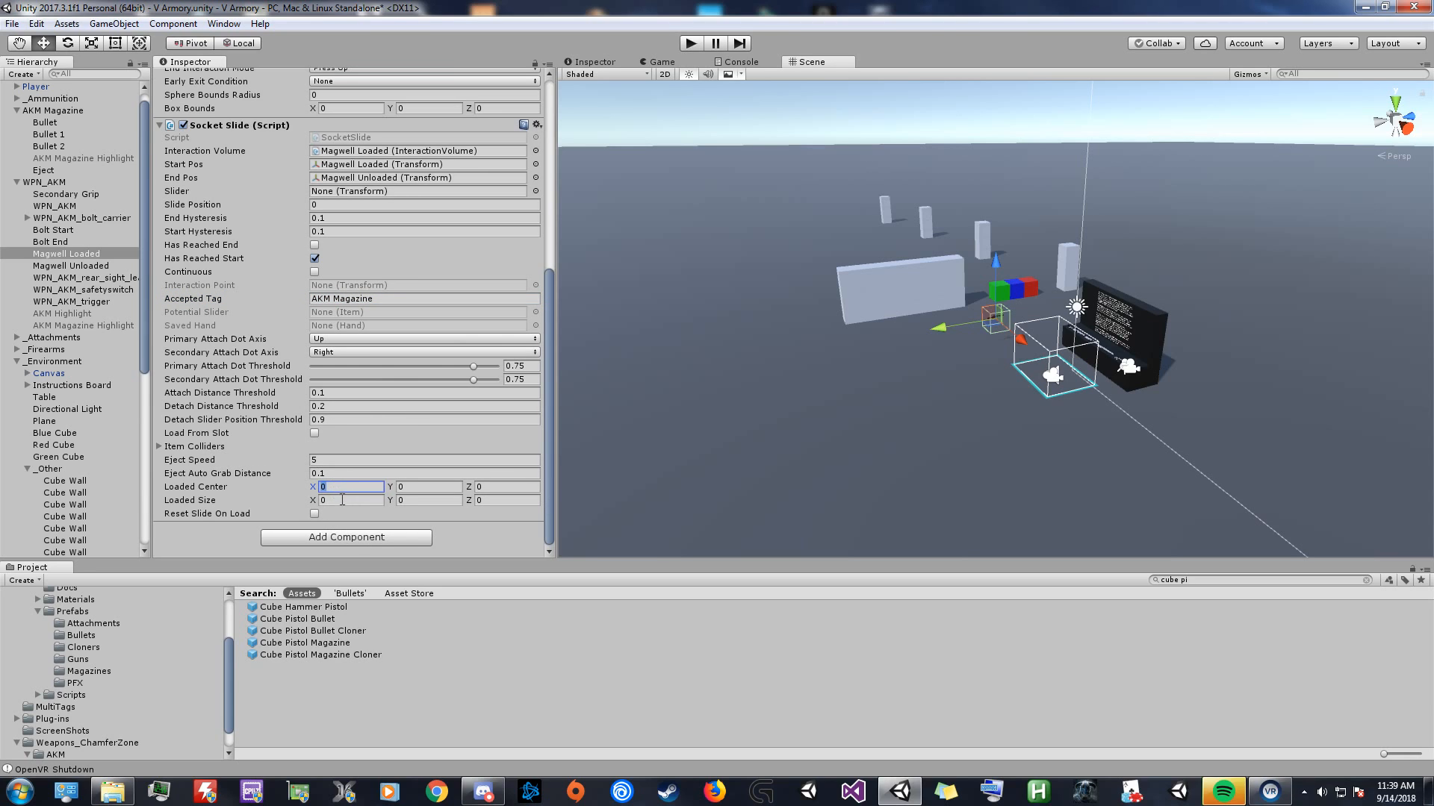
{"action": "left_click", "coordinate": [40, 111]}
{"action": "scroll", "coordinate": [271, 272], "scroll_direction": "up", "scroll_amount": 10}
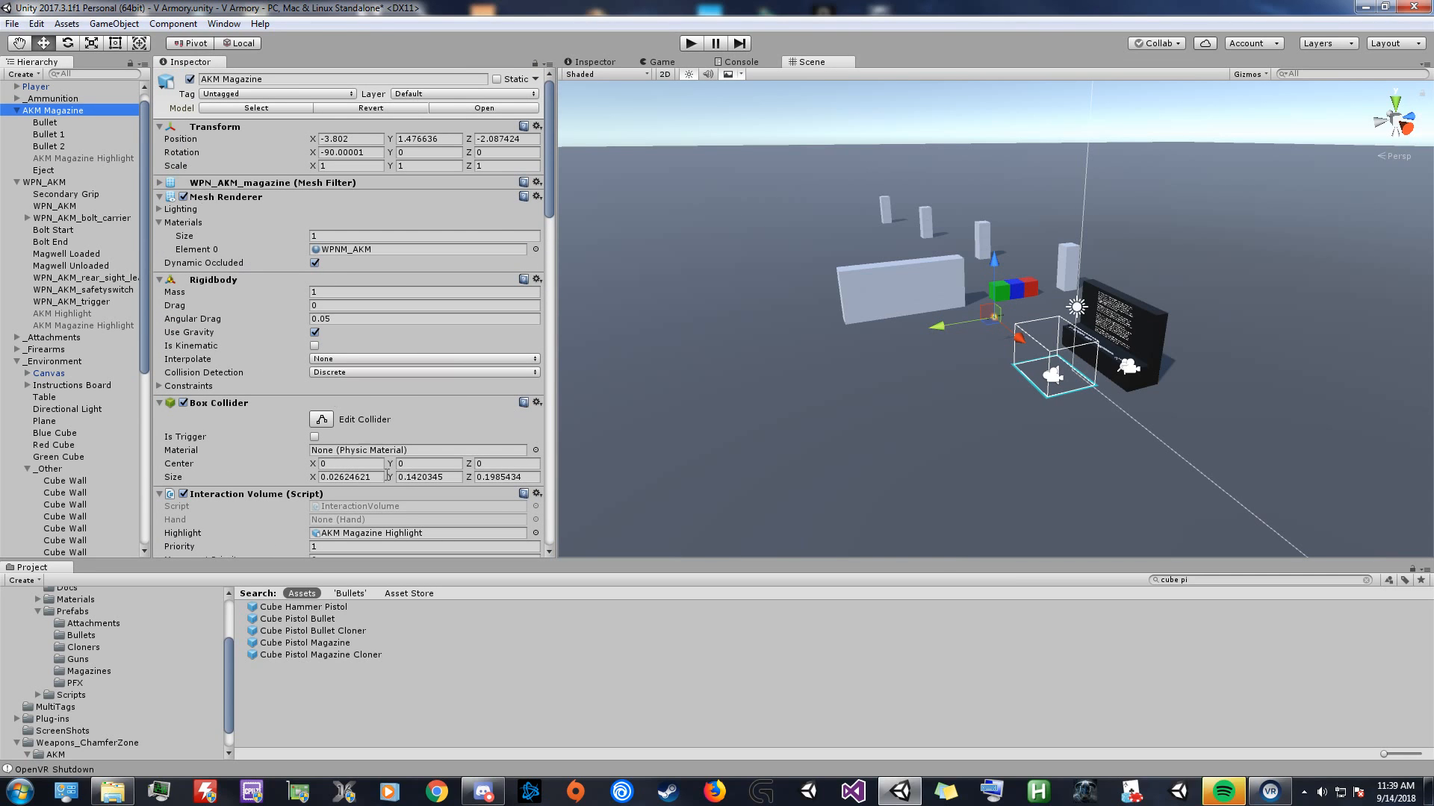
{"action": "left_click", "coordinate": [348, 478]}
{"action": "key", "text": "ctrl+c"}
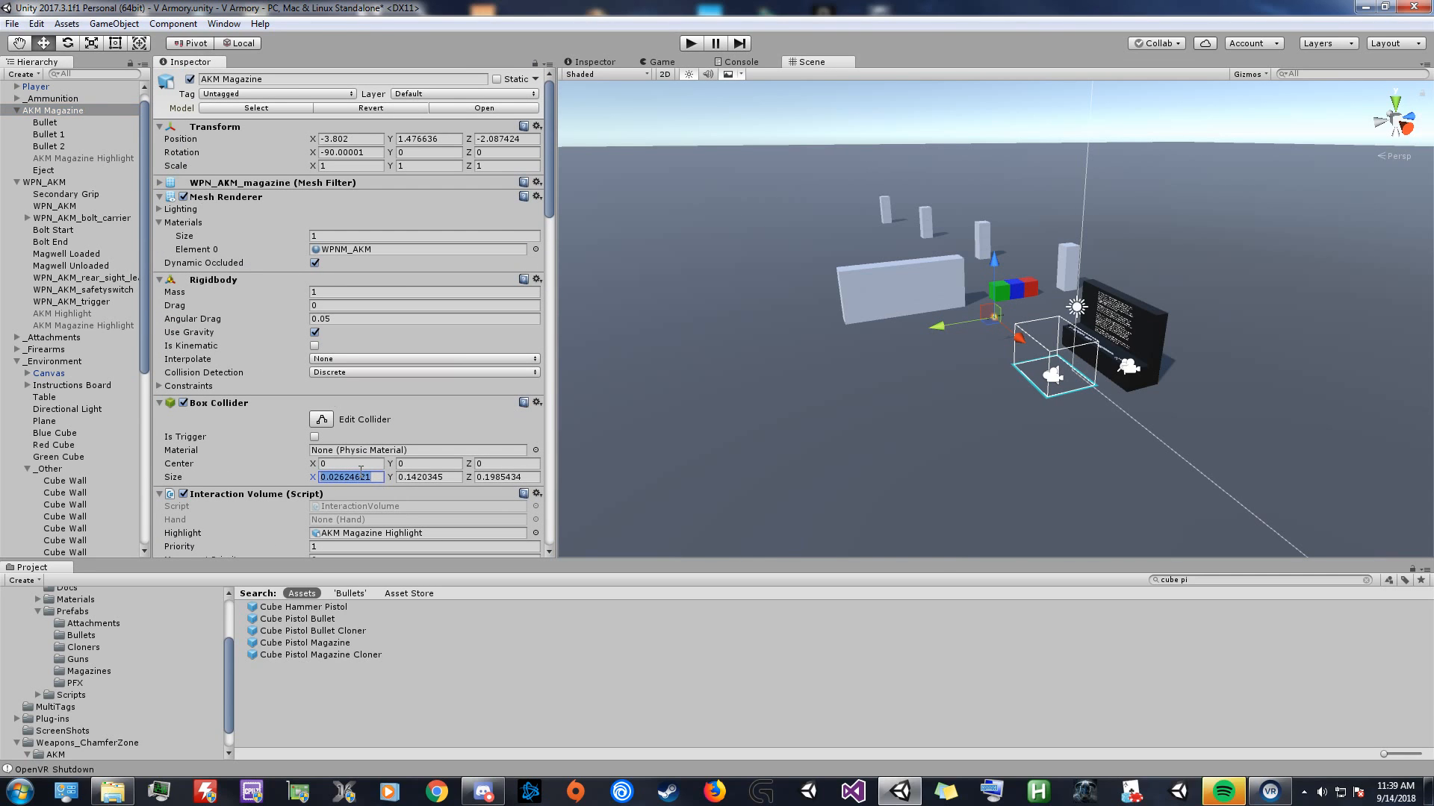
{"action": "left_click", "coordinate": [72, 254]}
{"action": "scroll", "coordinate": [343, 448], "scroll_direction": "down", "scroll_amount": 15}
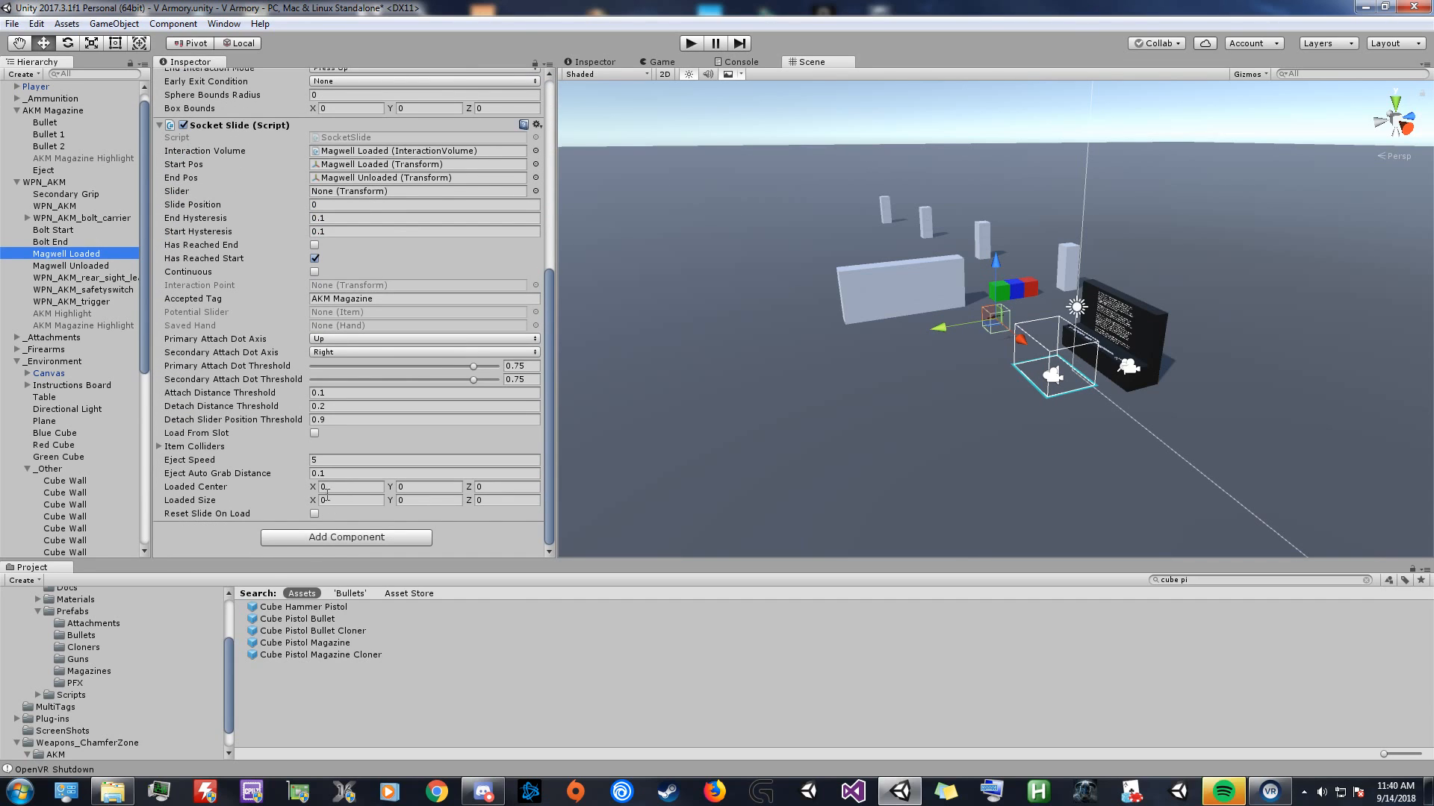
{"action": "left_click", "coordinate": [329, 500]}
{"action": "key", "text": "ctrl+v"}
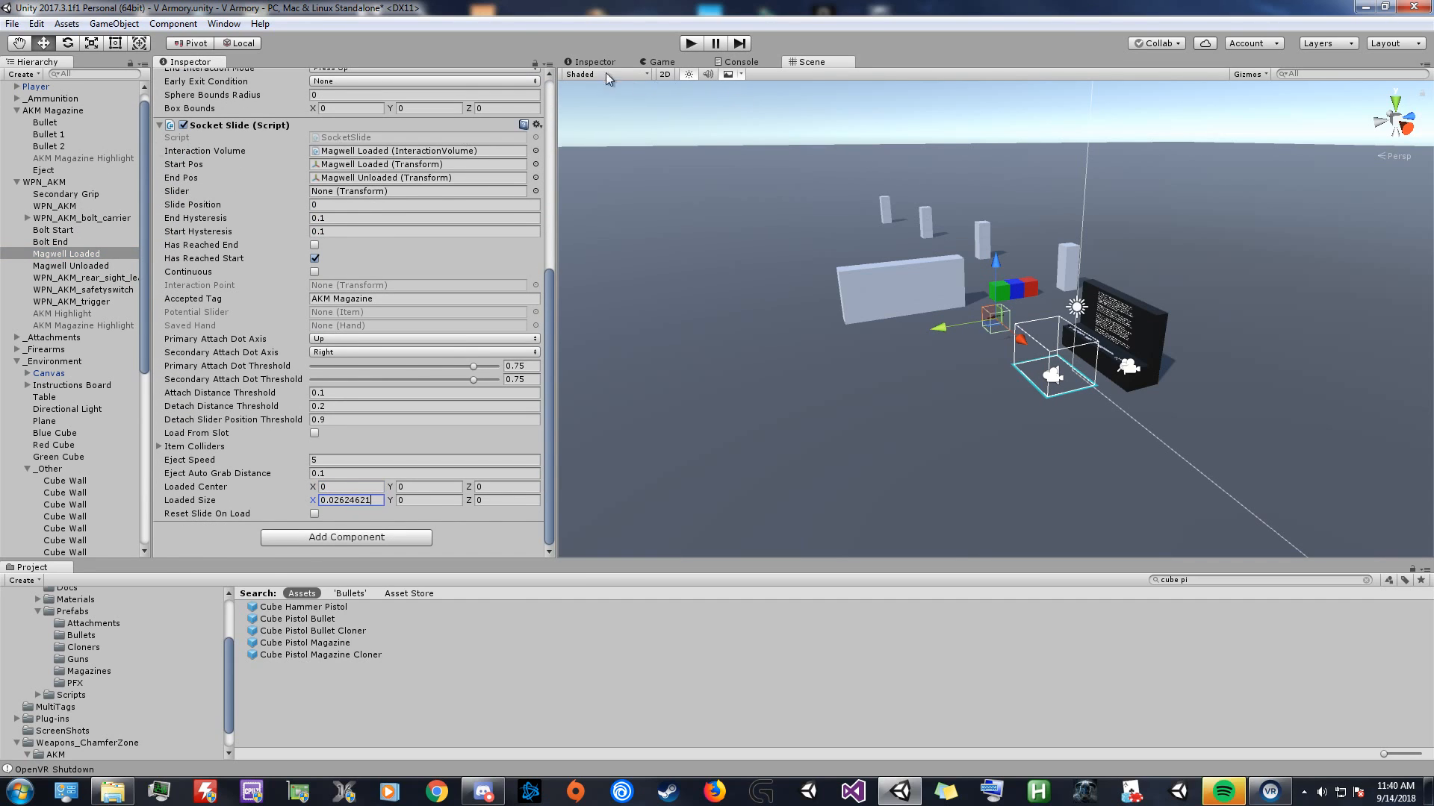
Lock one Inspector on Magwell Loaded and show AKM Magazine in a second Inspector beside it.
{"action": "left_click", "coordinate": [569, 64]}
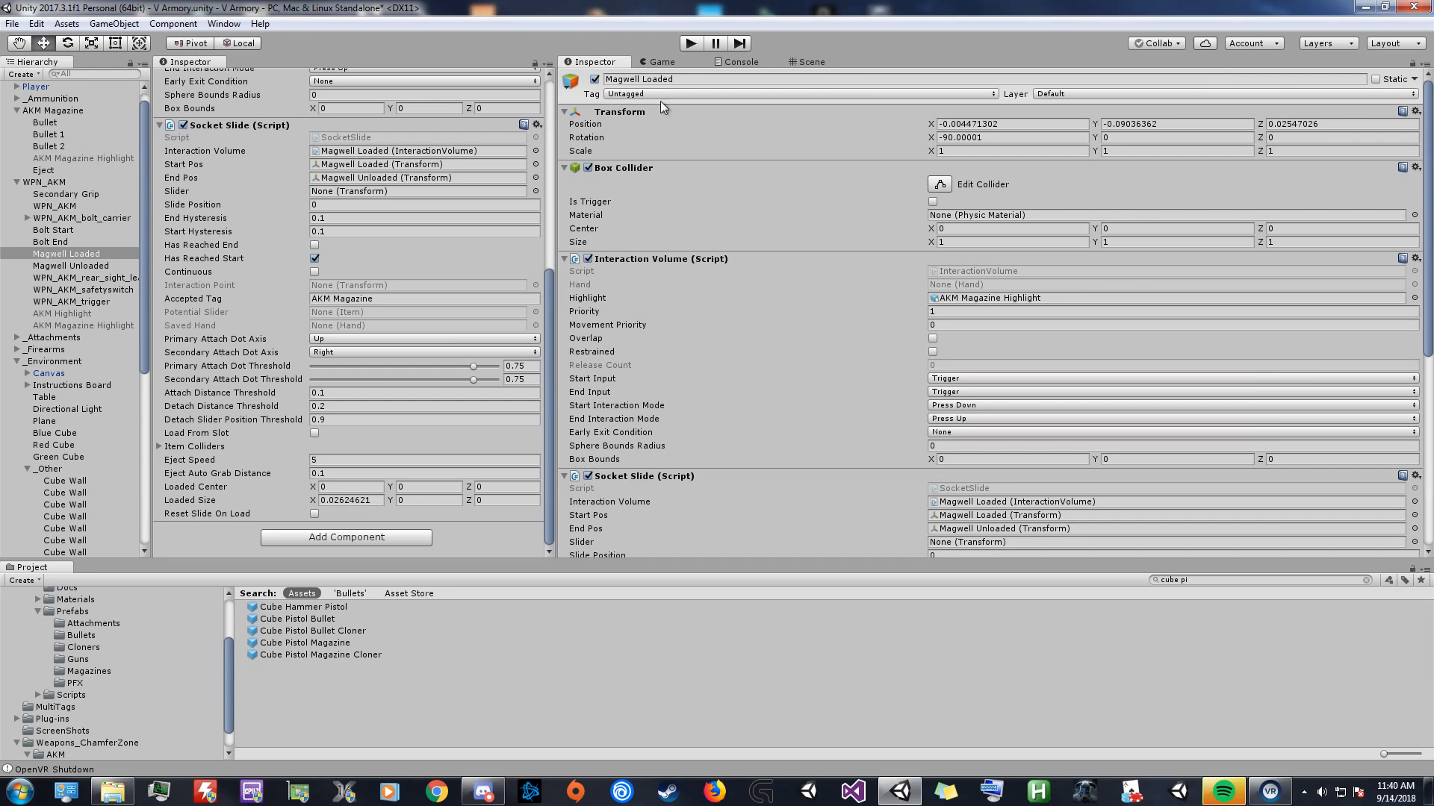
{"action": "left_click", "coordinate": [535, 65]}
{"action": "left_click", "coordinate": [62, 111]}
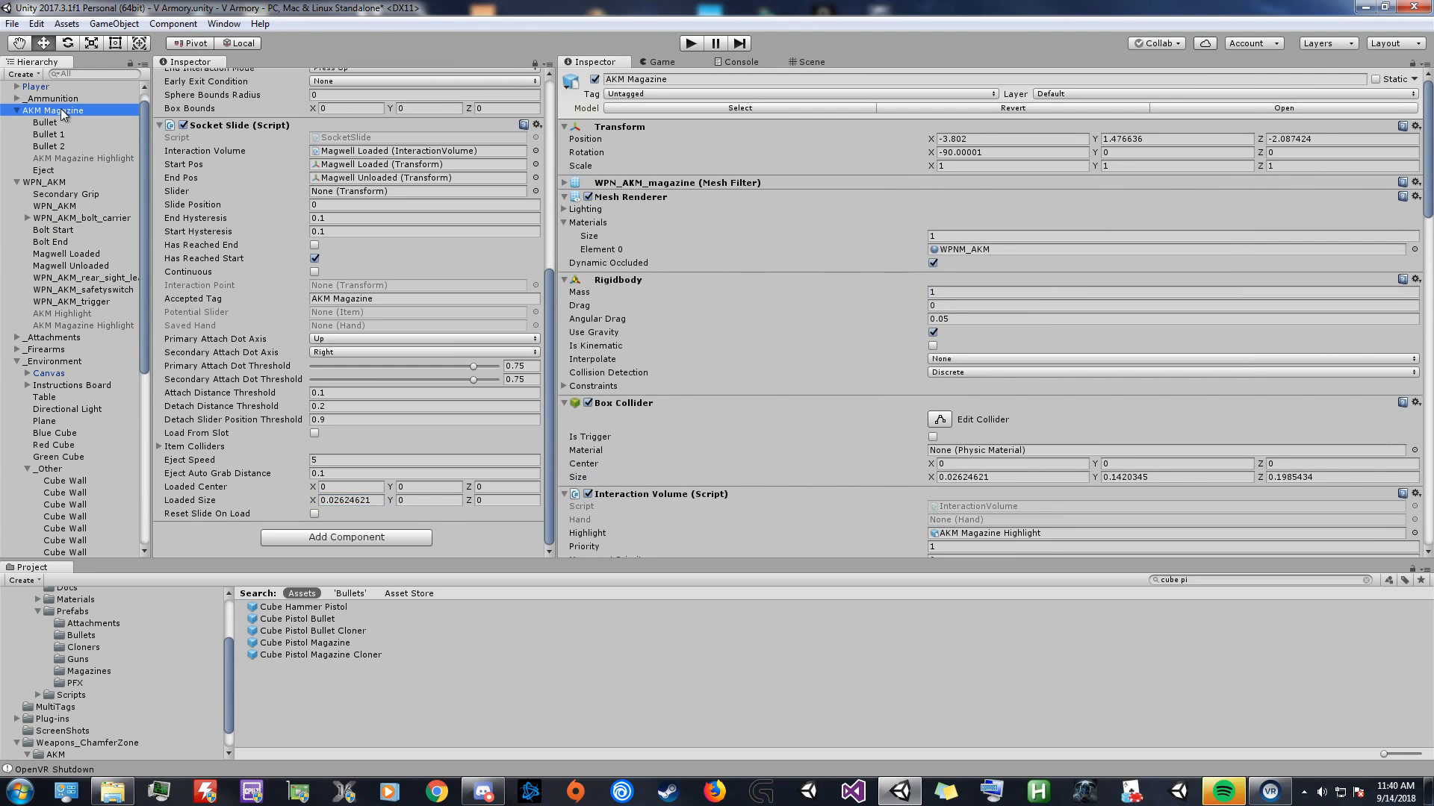
Copy the AKM Magazine collider's remaining sizes into the Socket Slide's Loaded Size: Y 0.1420345 and Z 0.1985434.
{"action": "scroll", "coordinate": [790, 294], "scroll_direction": "down", "scroll_amount": 3}
{"action": "left_click", "coordinate": [1172, 387]}
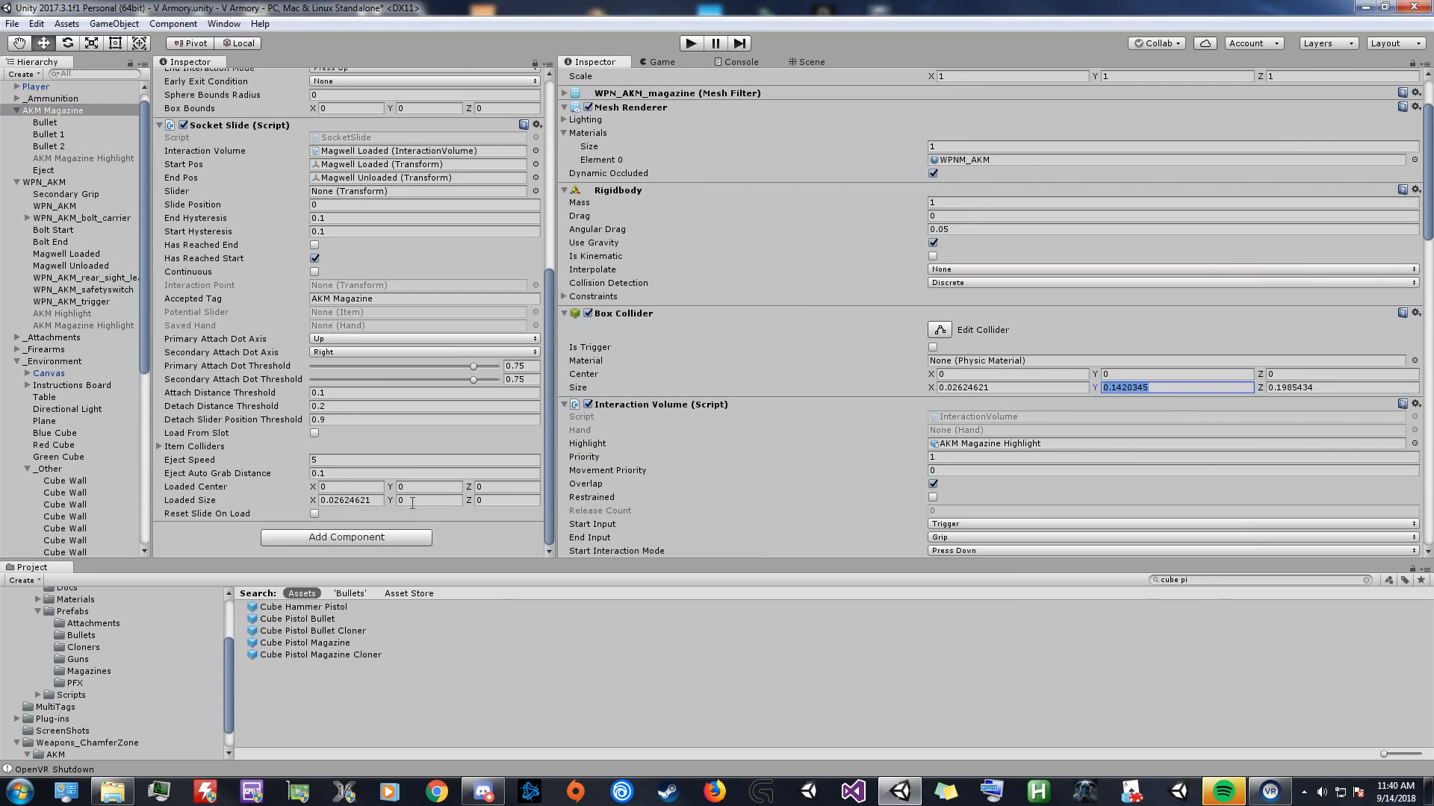
{"action": "type", "text": "0.1420345"}
{"action": "left_click", "coordinate": [1352, 388]}
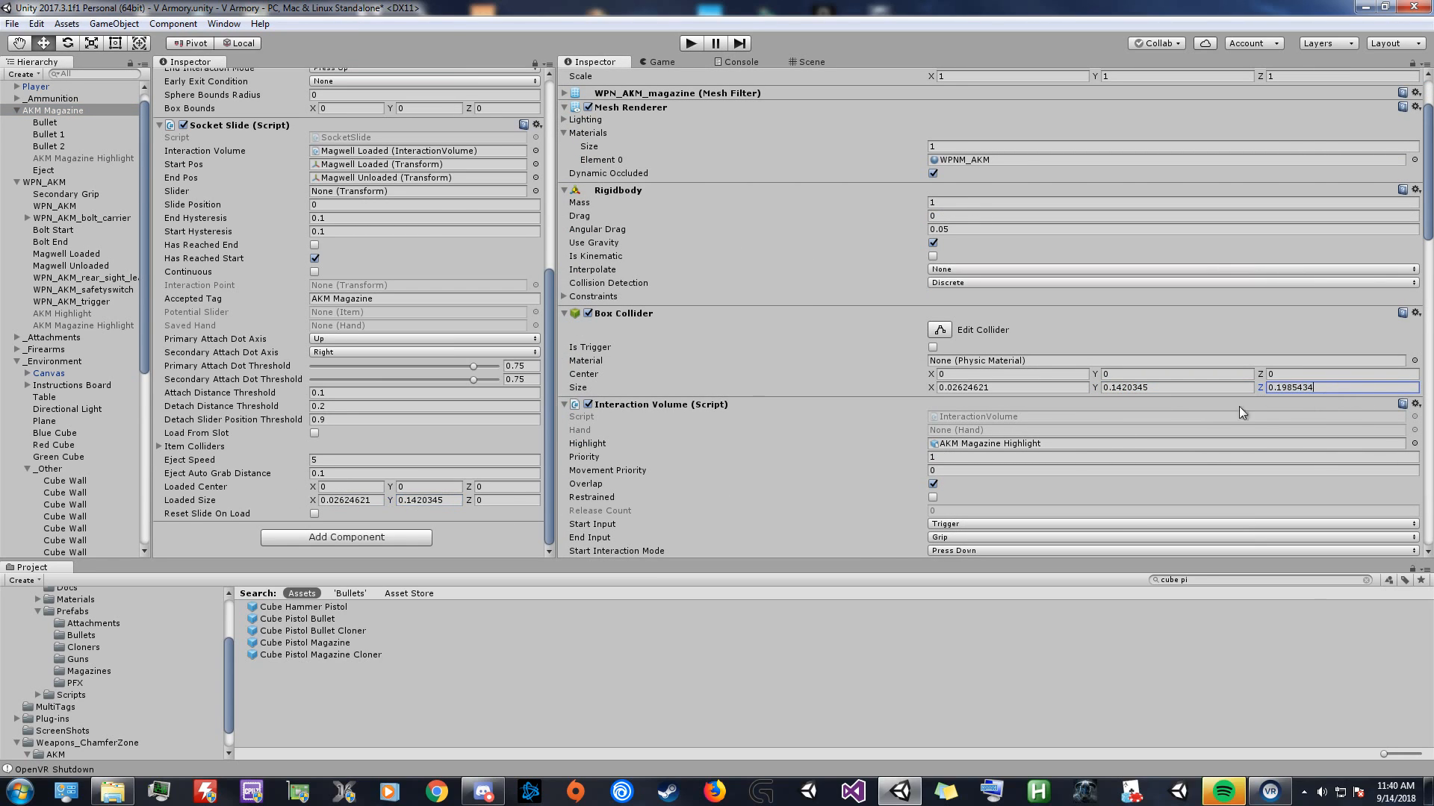
{"action": "left_click", "coordinate": [494, 499]}
{"action": "type", "text": "0.1985434"}
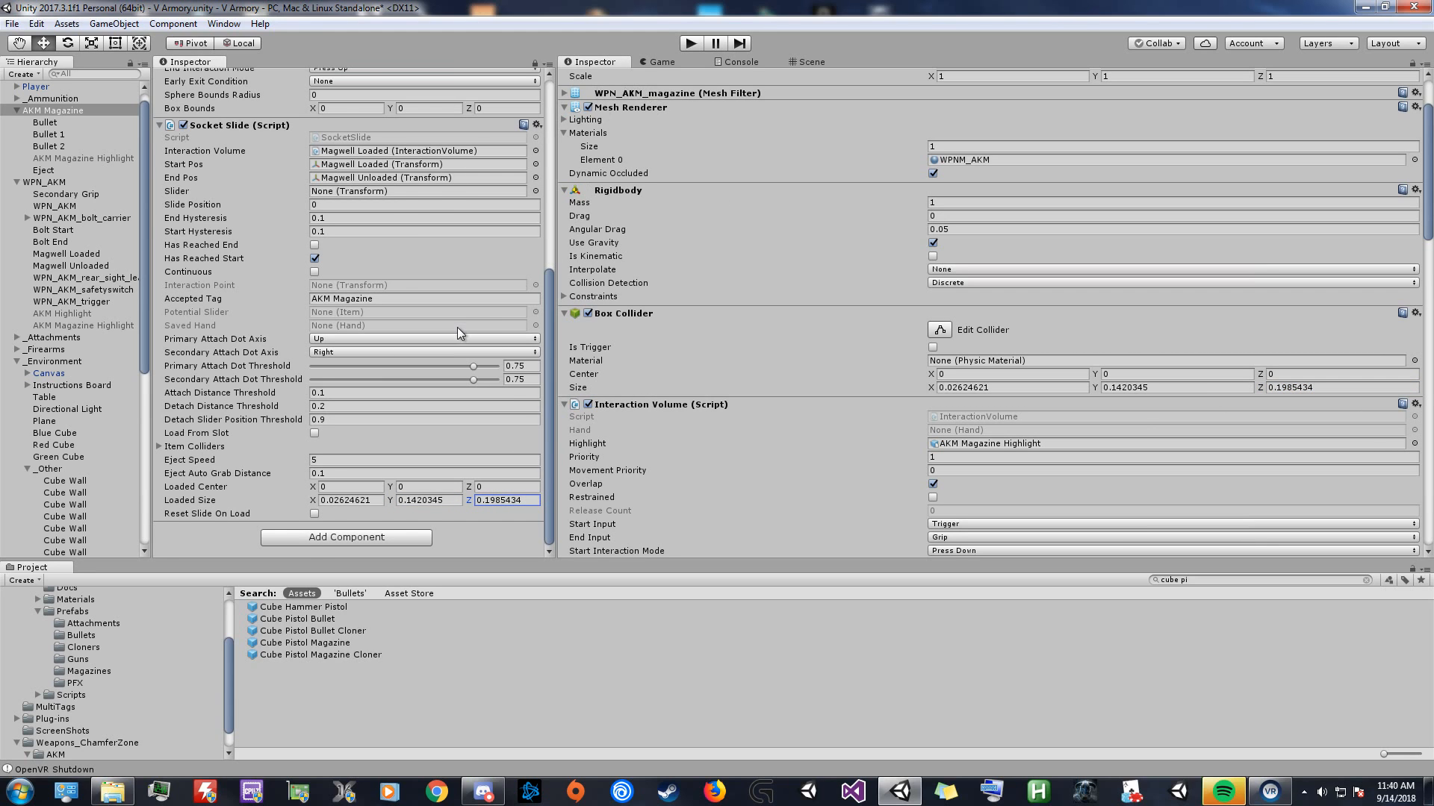
{"action": "scroll", "coordinate": [457, 327], "scroll_direction": "up", "scroll_amount": 7}
{"action": "scroll", "coordinate": [800, 298], "scroll_direction": "up", "scroll_amount": 3}
{"action": "scroll", "coordinate": [509, 266], "scroll_direction": "up", "scroll_amount": 5}
{"action": "scroll", "coordinate": [505, 263], "scroll_direction": "down", "scroll_amount": 10}
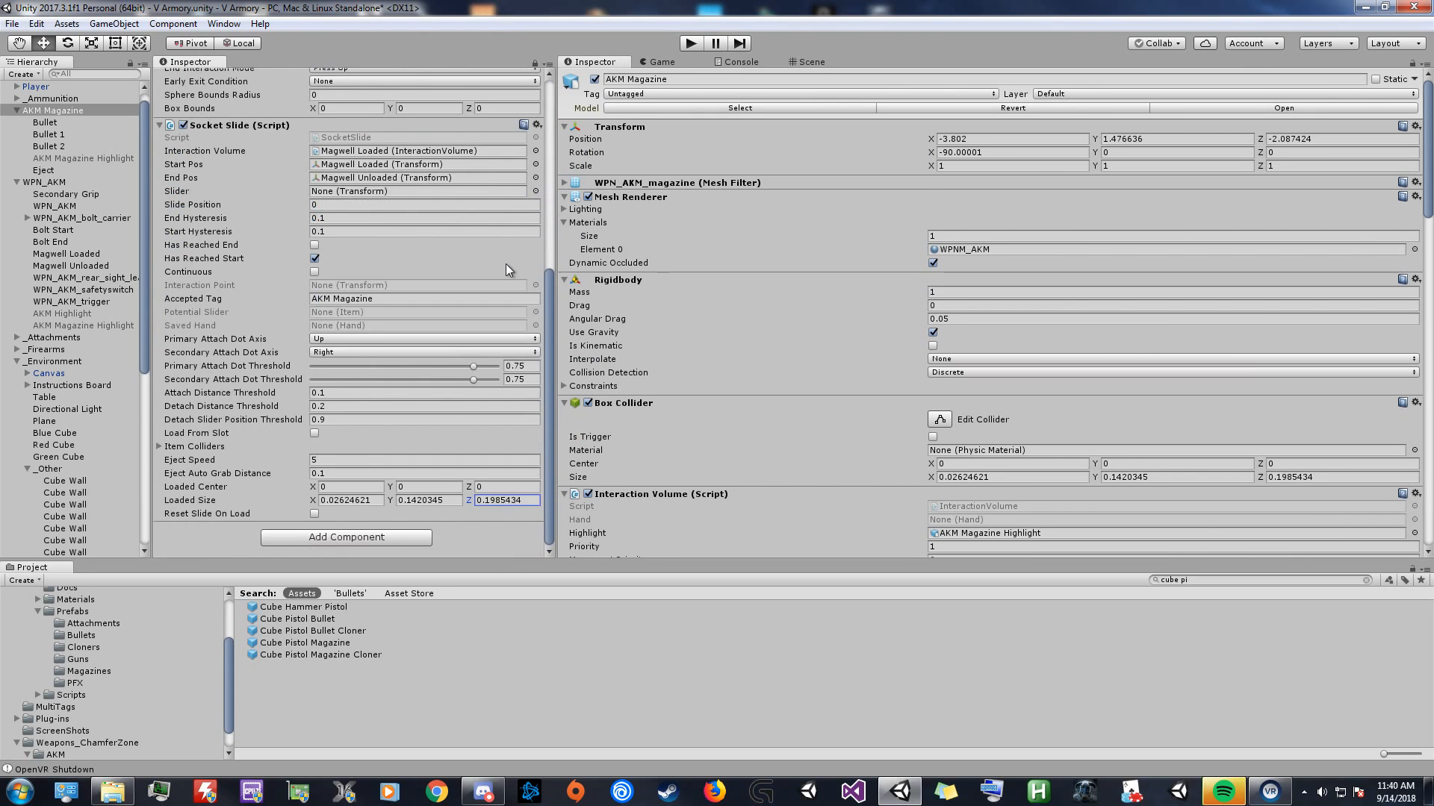
Show the Scene view, select Magwell Loaded under WPN_AKM and unlock its Inspector.
{"action": "scroll", "coordinate": [266, 204], "scroll_direction": "up", "scroll_amount": 10}
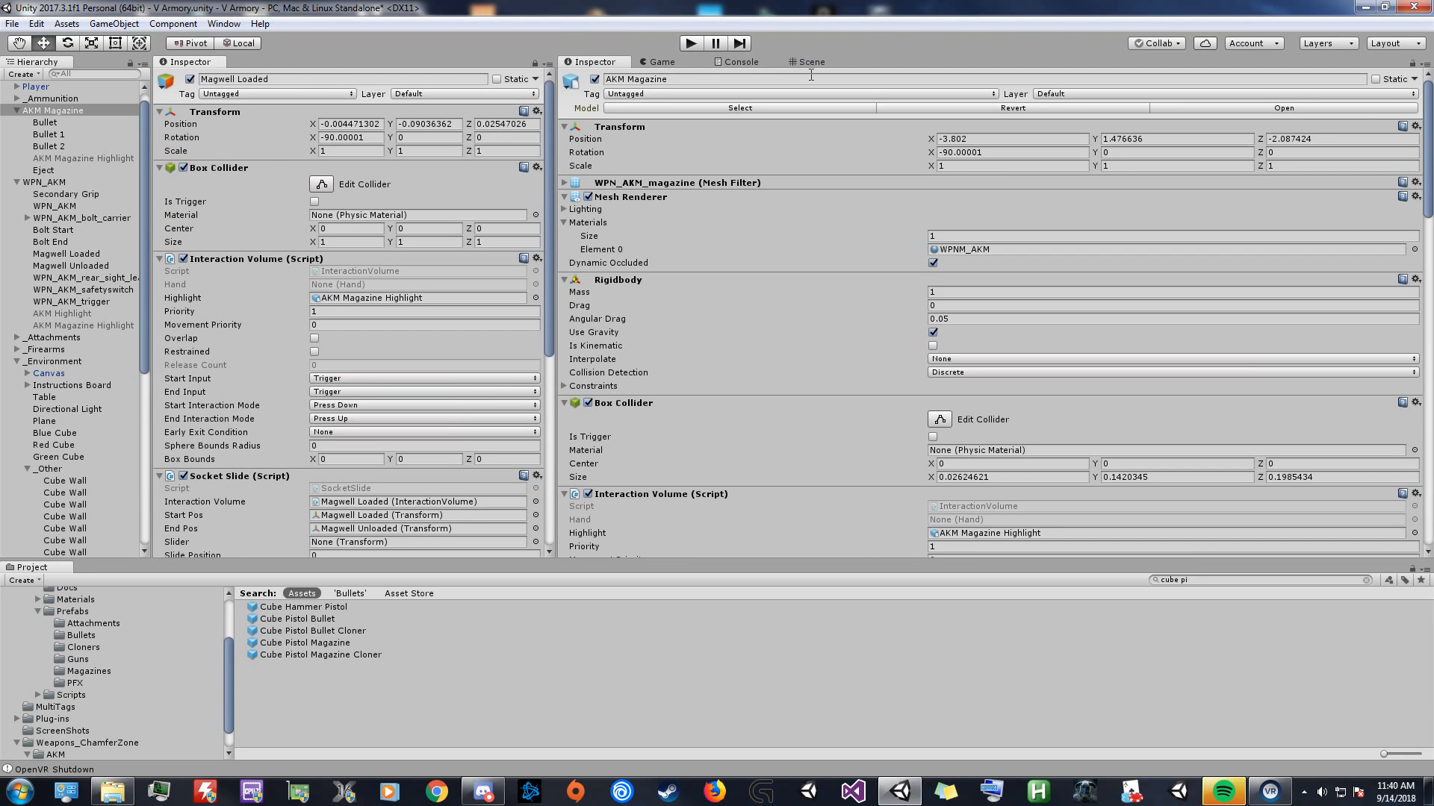
{"action": "left_click", "coordinate": [810, 62]}
{"action": "scroll", "coordinate": [1010, 364], "scroll_direction": "up", "scroll_amount": 5}
{"action": "scroll", "coordinate": [1010, 364], "scroll_direction": "up", "scroll_amount": 8}
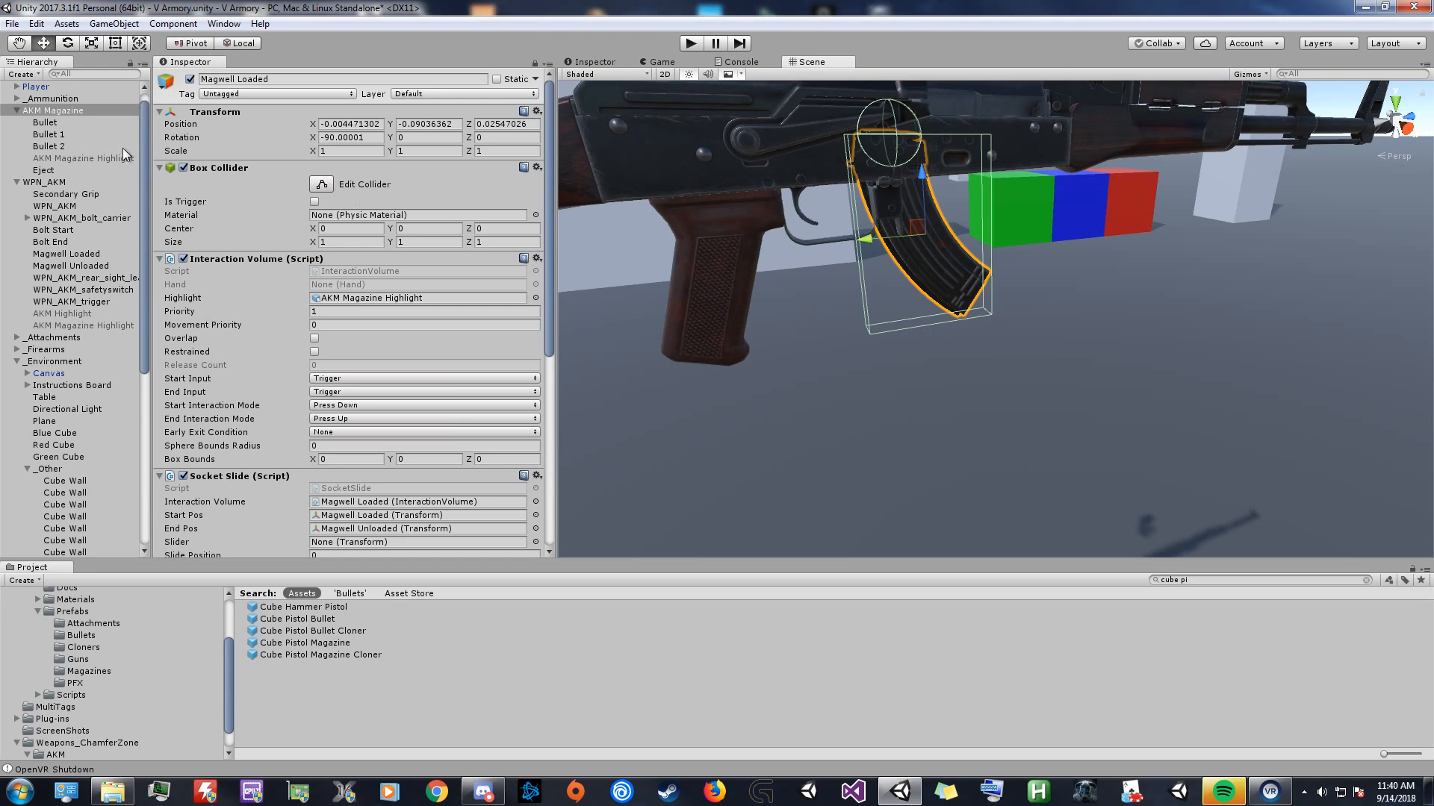
{"action": "left_click", "coordinate": [73, 254]}
{"action": "left_click", "coordinate": [537, 63]}
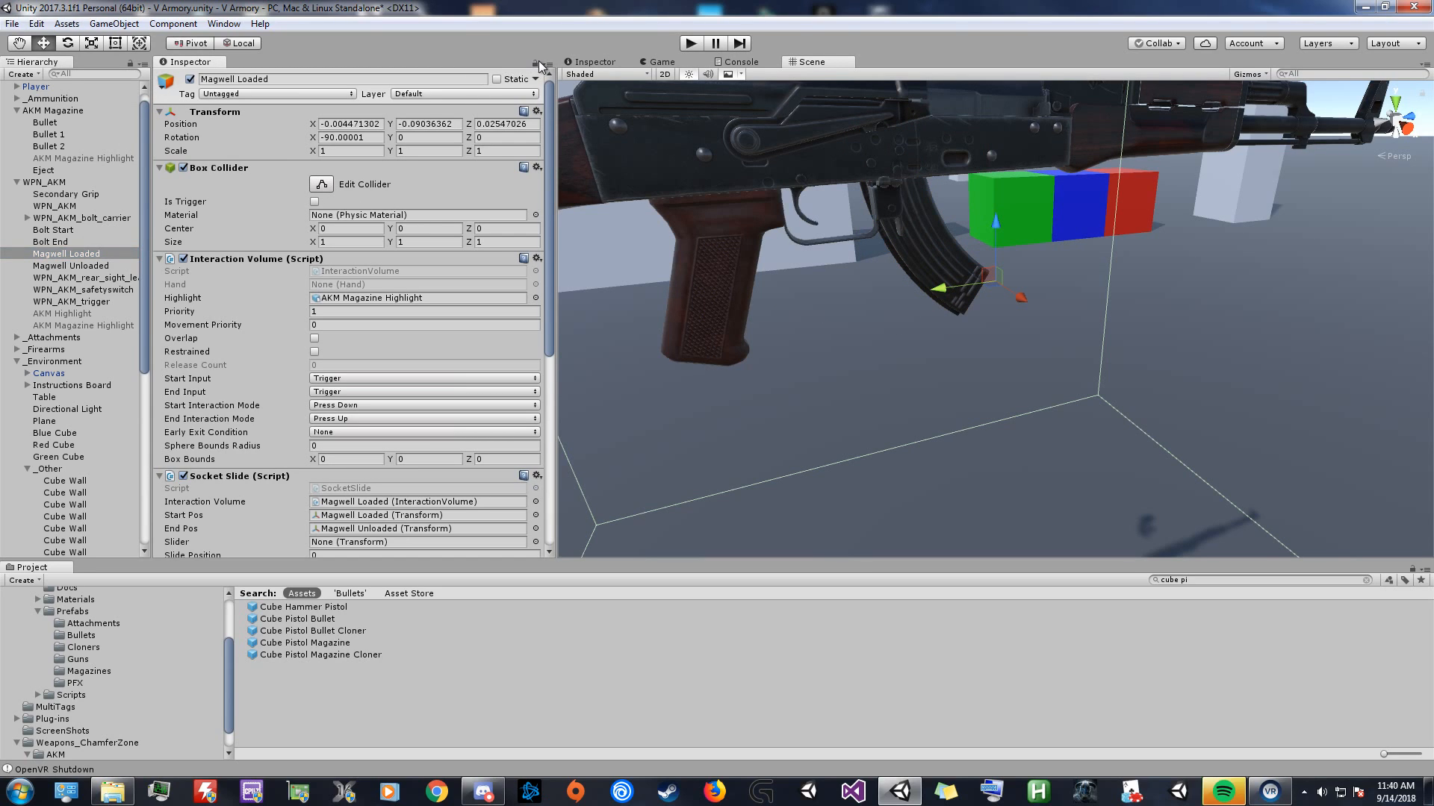
Set the Box Collider size of Magwell Loaded to 0.05 on X, Y and Z.
{"action": "scroll", "coordinate": [419, 415], "scroll_direction": "down", "scroll_amount": 5}
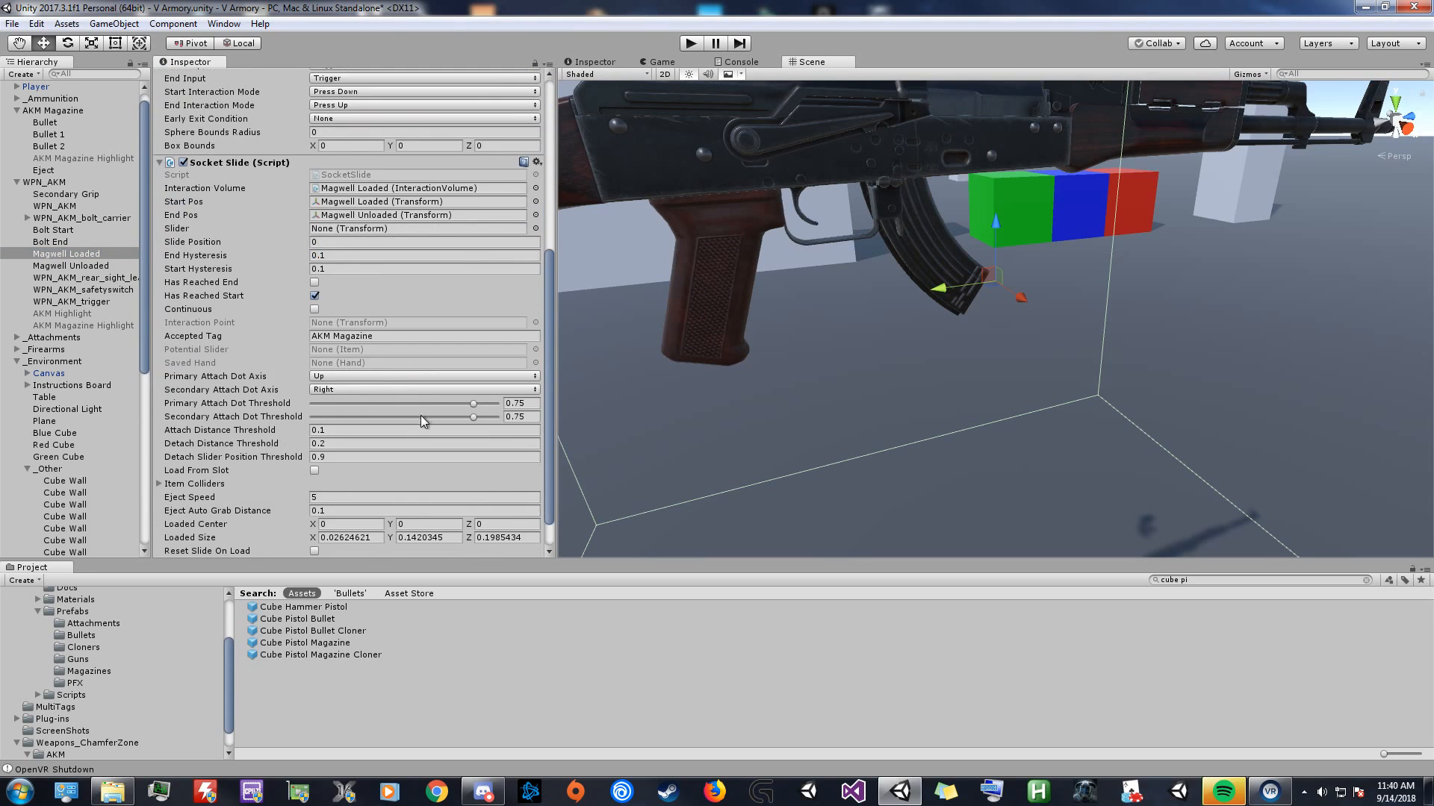
{"action": "scroll", "coordinate": [351, 415], "scroll_direction": "up", "scroll_amount": 4}
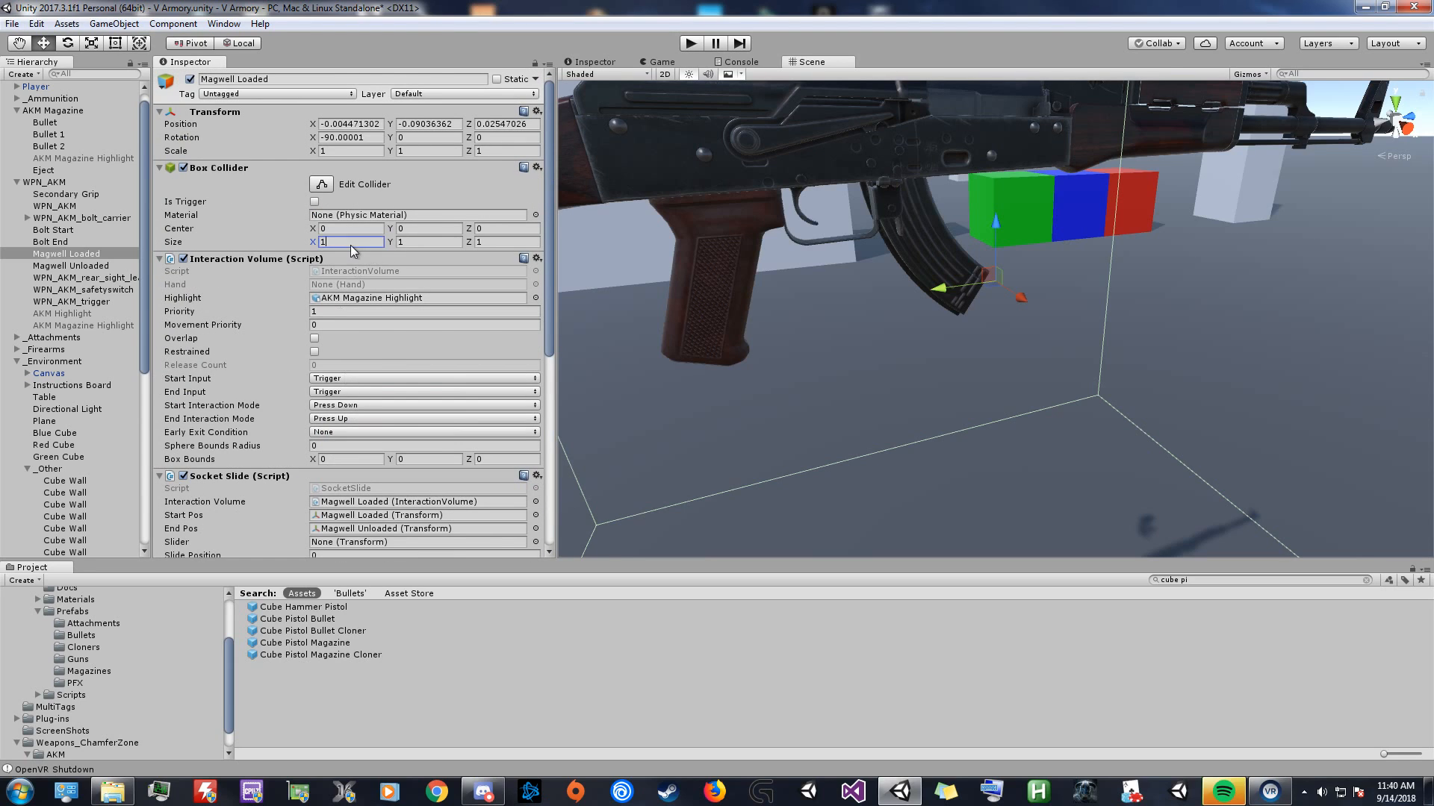
{"action": "type", "text": "0.05"}
{"action": "key", "text": "Tab"}
{"action": "type", "text": "0.05"}
{"action": "key", "text": "Tab"}
{"action": "type", "text": "0.05"}
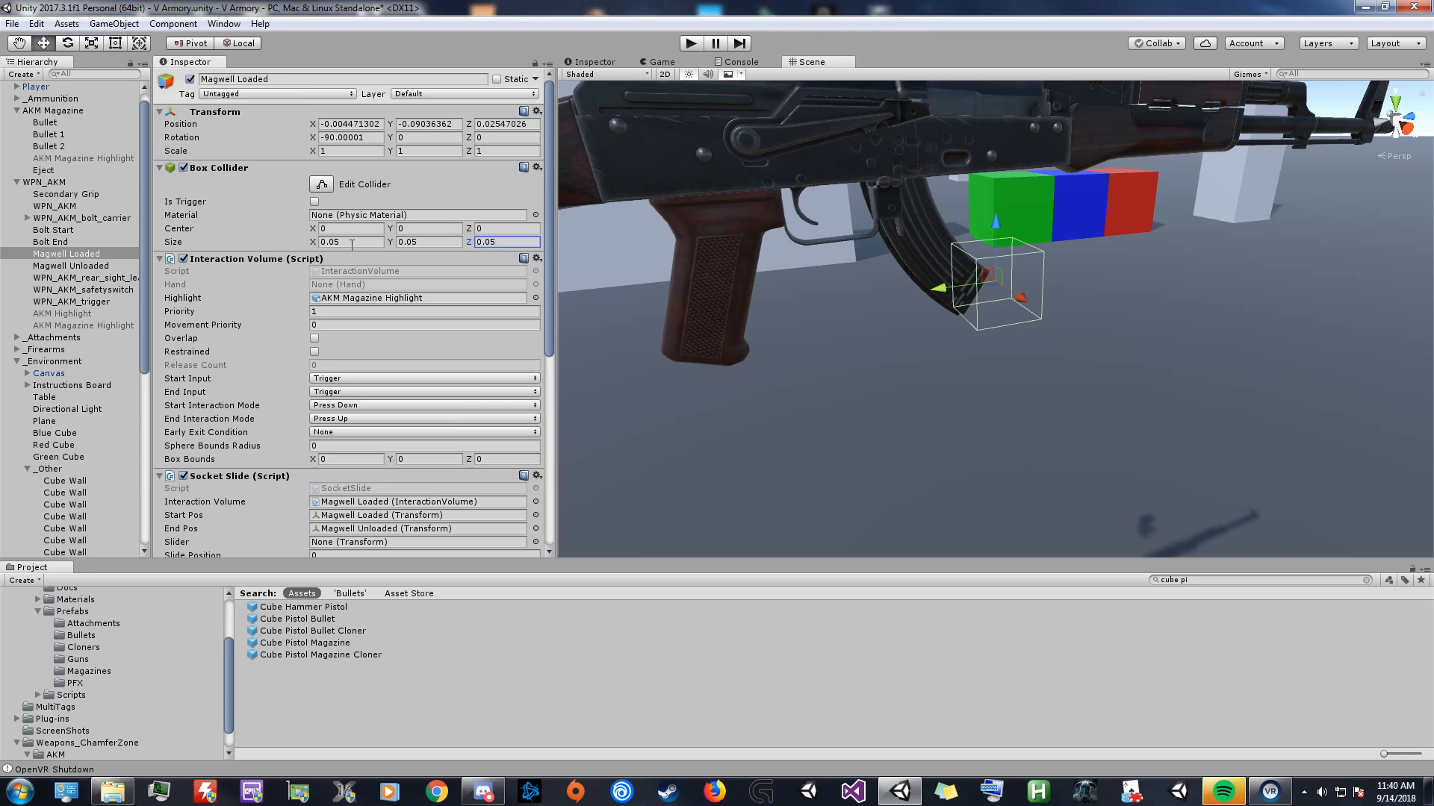
Offset the Magwell Loaded Box Collider's center to Y 0.03 and Z 0.065, at the top of the magazine.
{"action": "scroll", "coordinate": [1004, 271], "scroll_direction": "up", "scroll_amount": 3}
{"action": "left_click_drag", "start_coordinate": [981, 348], "coordinate": [1057, 292], "text": "alt"}
{"action": "scroll", "coordinate": [1057, 293], "scroll_direction": "down", "scroll_amount": 5}
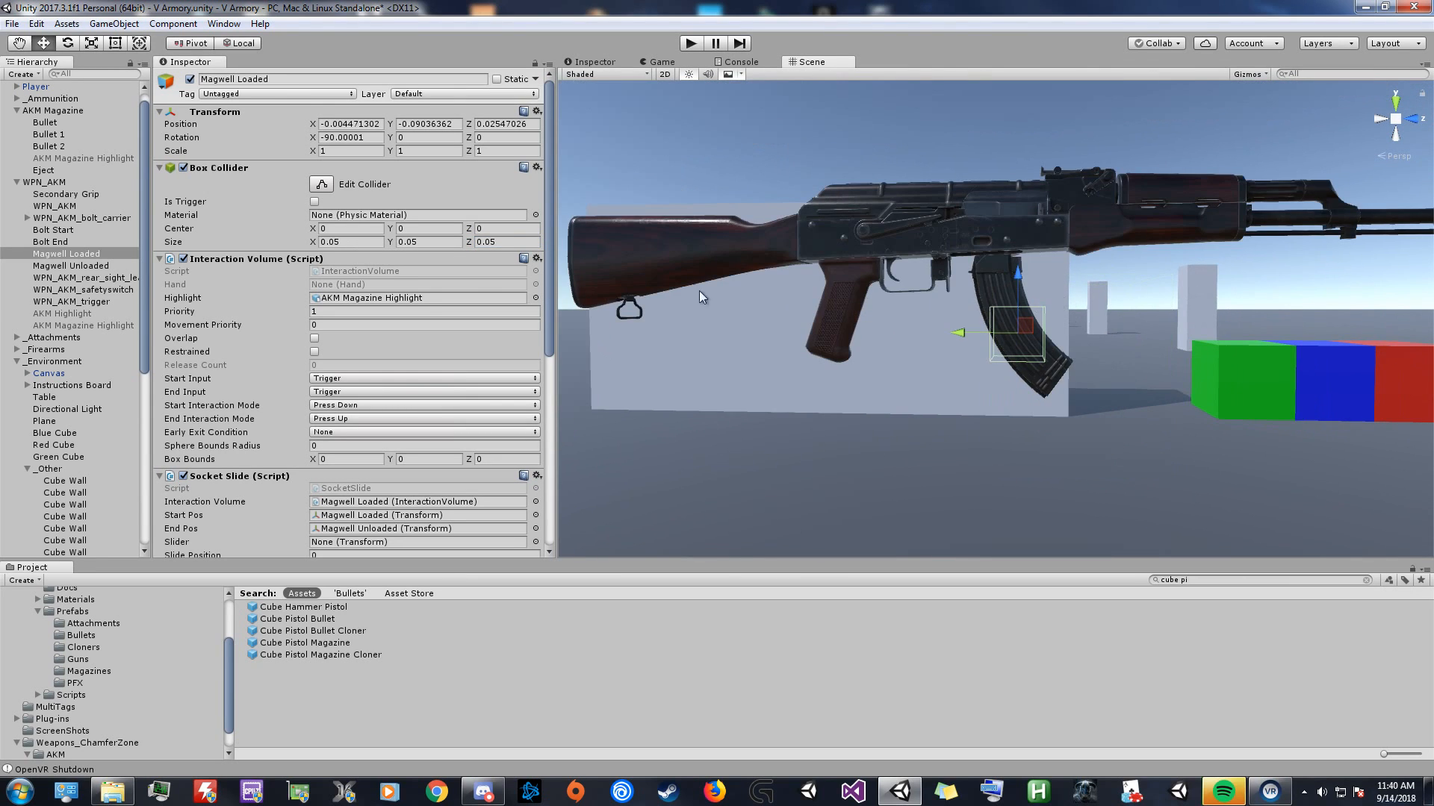
{"action": "left_click", "coordinate": [478, 228]}
{"action": "type", "text": "0.05"}
{"action": "key", "text": "BackSpace"}
{"action": "type", "text": "65"}
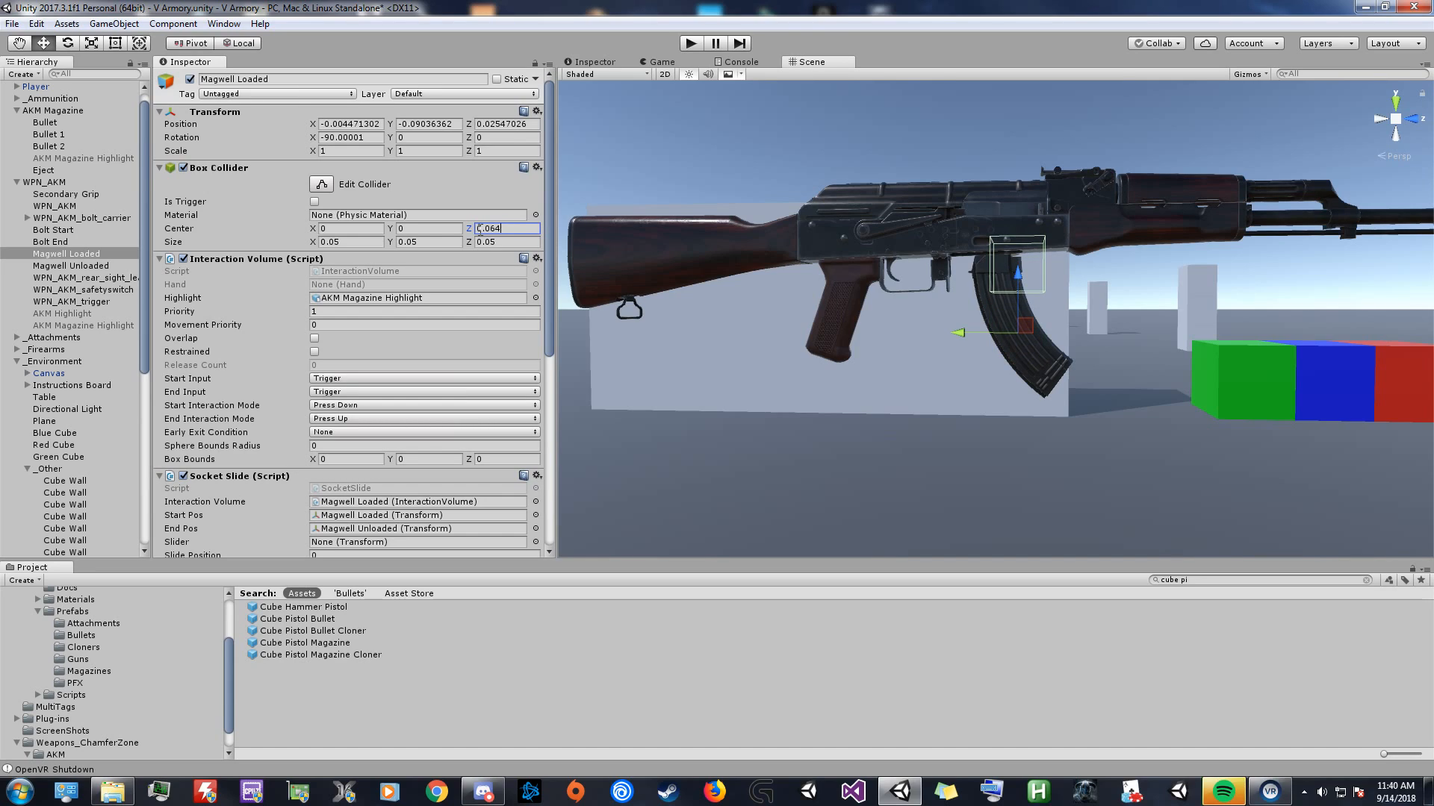
{"action": "left_click", "coordinate": [439, 229]}
{"action": "type", "text": "0.03"}
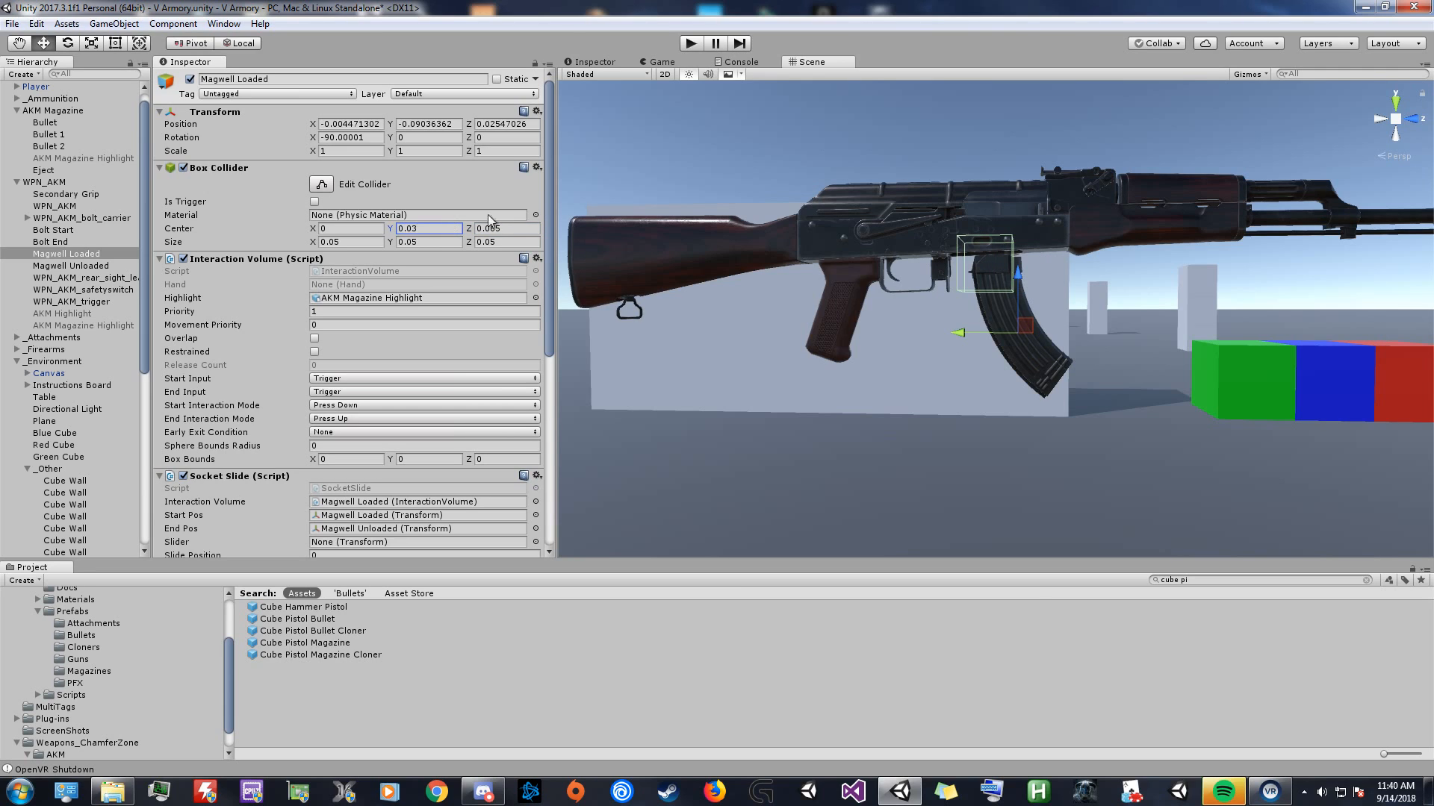
{"action": "right_click_drag", "start_coordinate": [975, 200], "coordinate": [951, 235]}
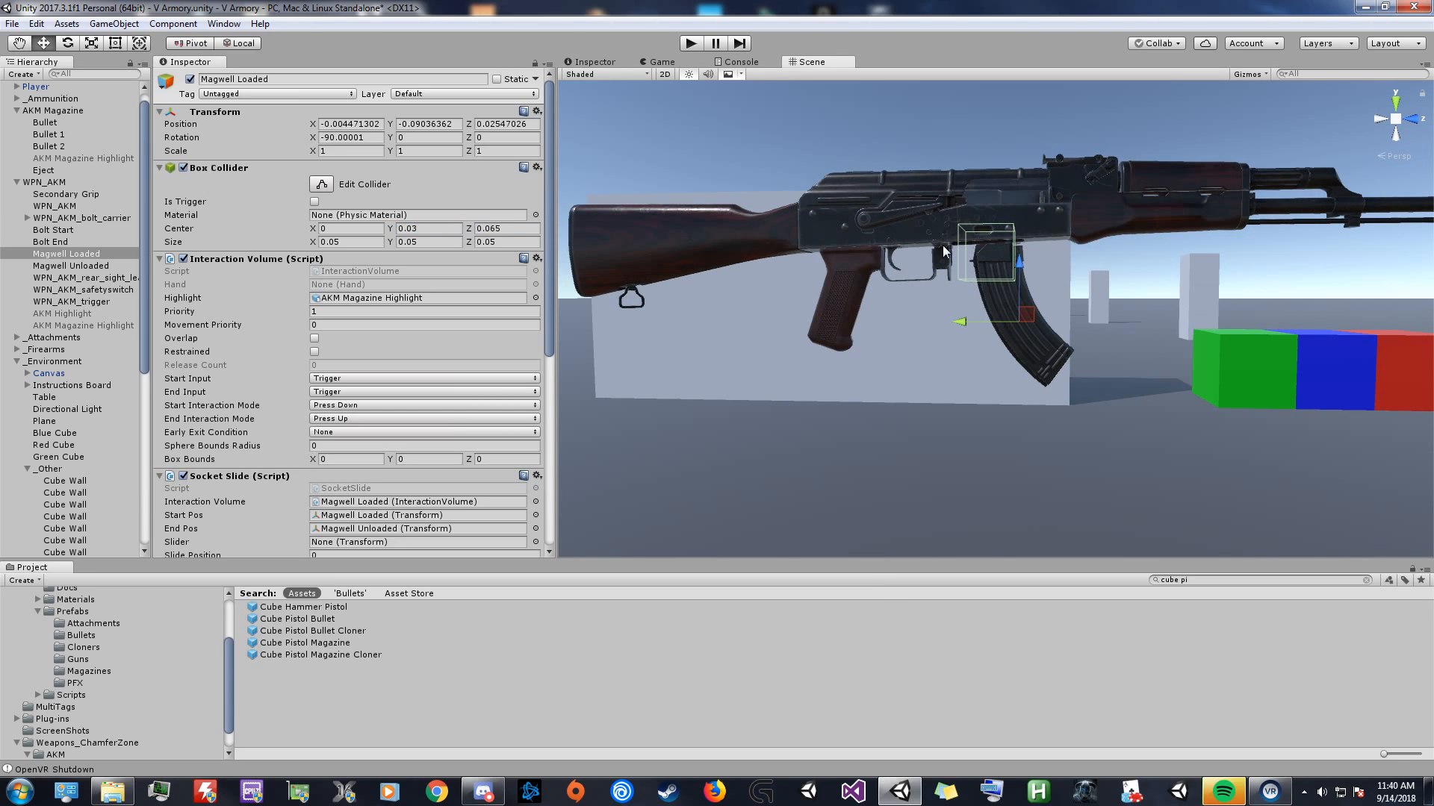
Make the Magwell Loaded Box Collider a trigger and set the Interaction Volume's End Interaction Mode to None.
{"action": "left_click", "coordinate": [315, 202]}
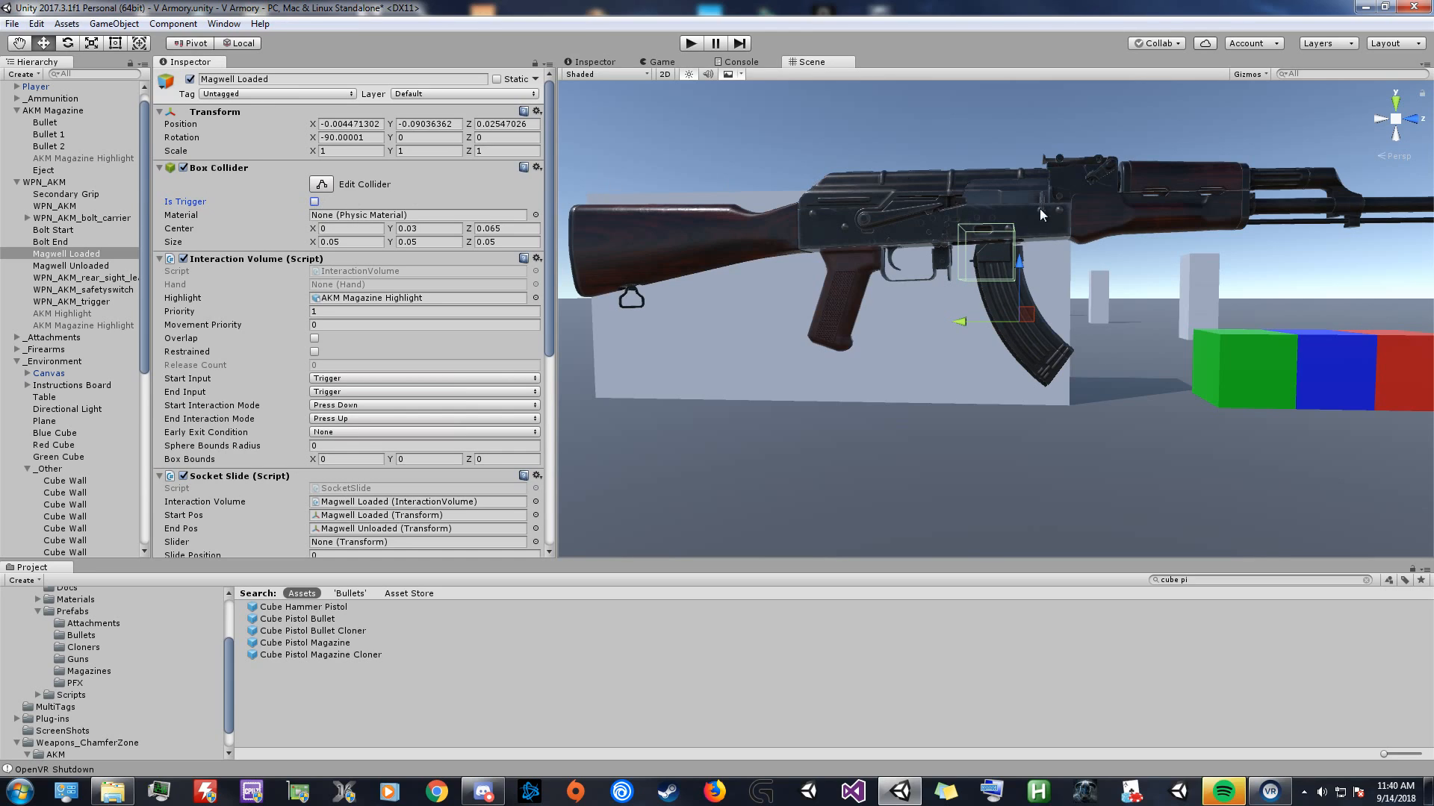
{"action": "left_click", "coordinate": [315, 201]}
{"action": "left_click", "coordinate": [321, 404]}
{"action": "left_click", "coordinate": [322, 407]}
{"action": "left_click", "coordinate": [321, 421]}
{"action": "left_click", "coordinate": [332, 433]}
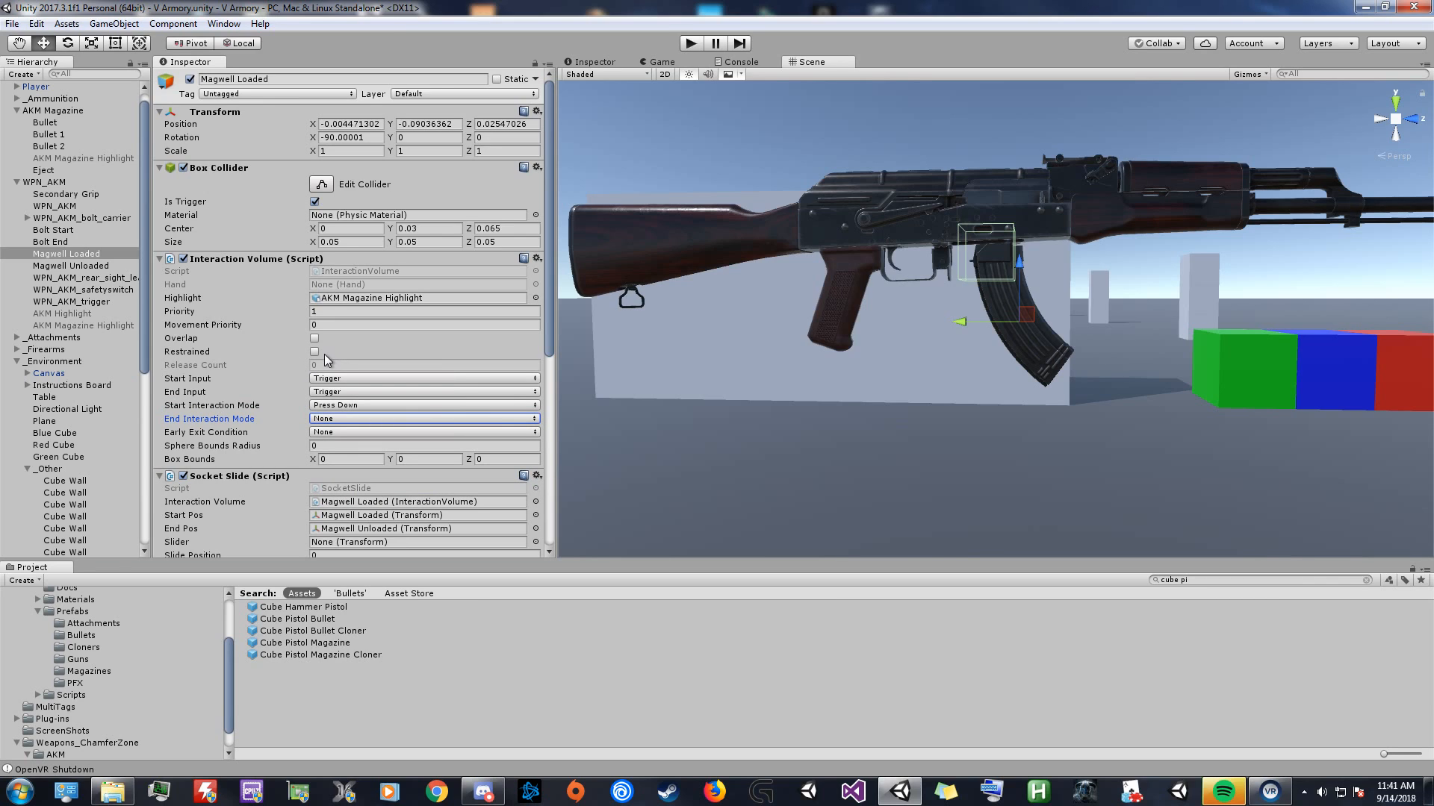
Play-test the scene, stop it, and run it again with Magwell Unloaded as Start Pos and Magwell Loaded as End Pos.
{"action": "scroll", "coordinate": [324, 357], "scroll_direction": "down", "scroll_amount": 4}
{"action": "scroll", "coordinate": [319, 323], "scroll_direction": "down", "scroll_amount": 4}
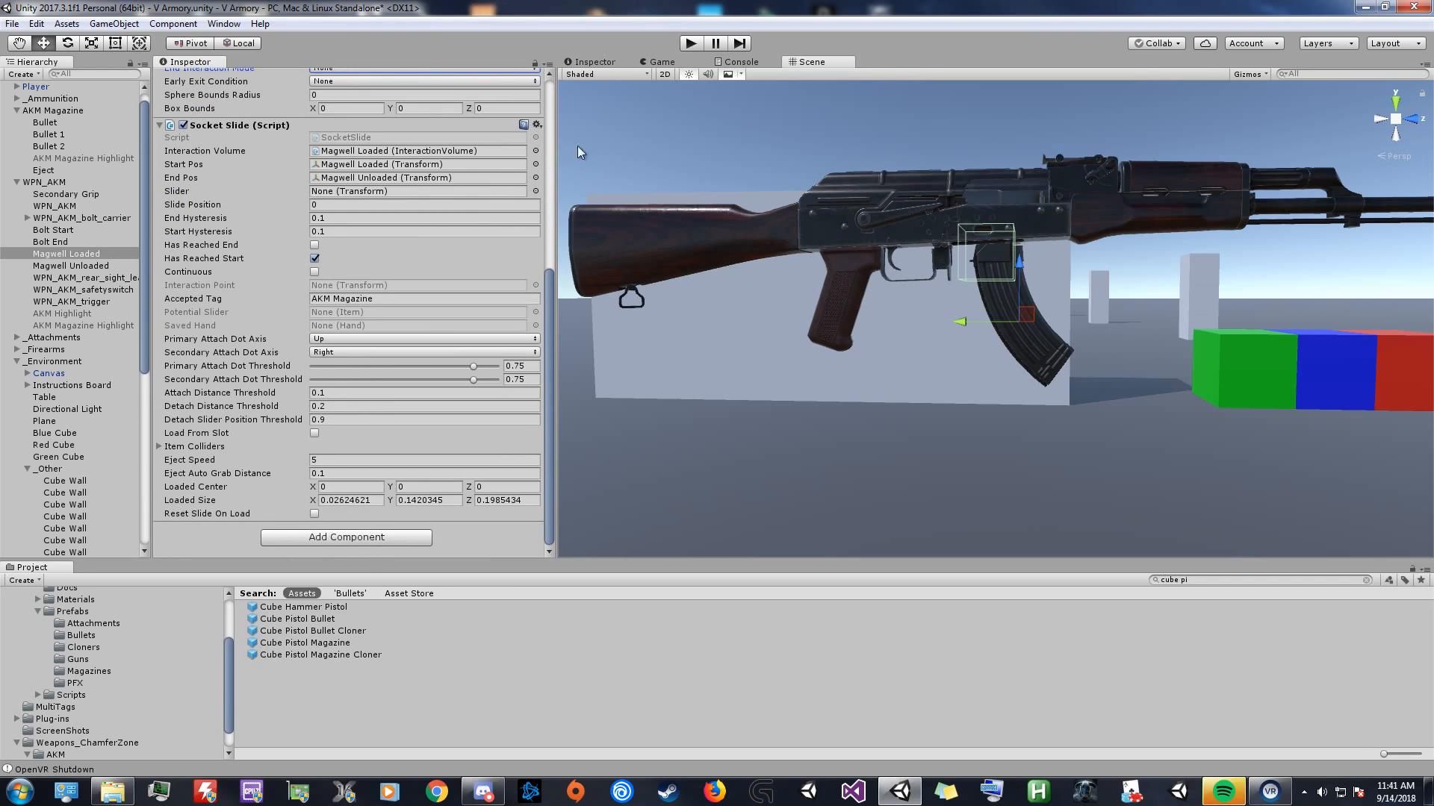
{"action": "left_click", "coordinate": [694, 42]}
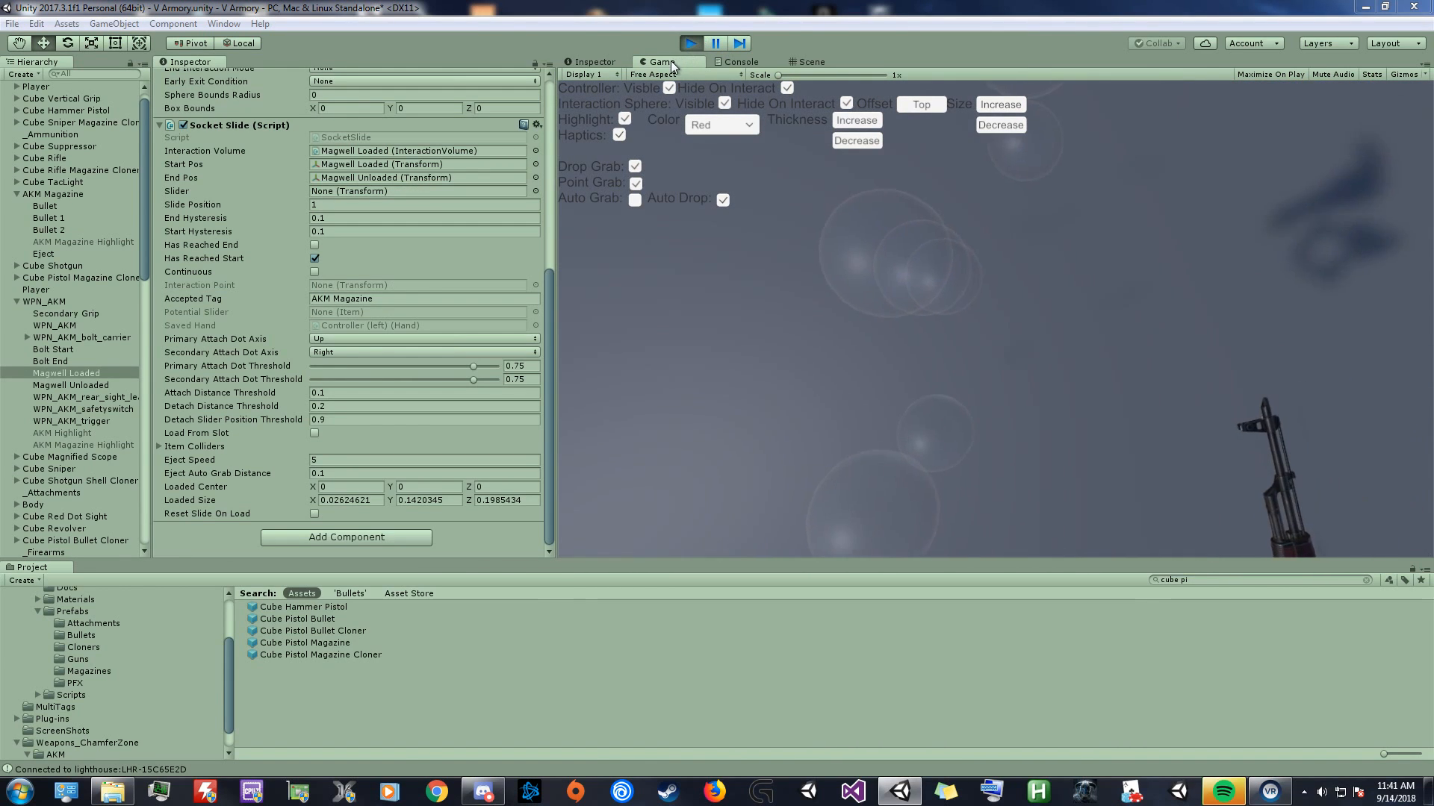
{"action": "left_click", "coordinate": [691, 43]}
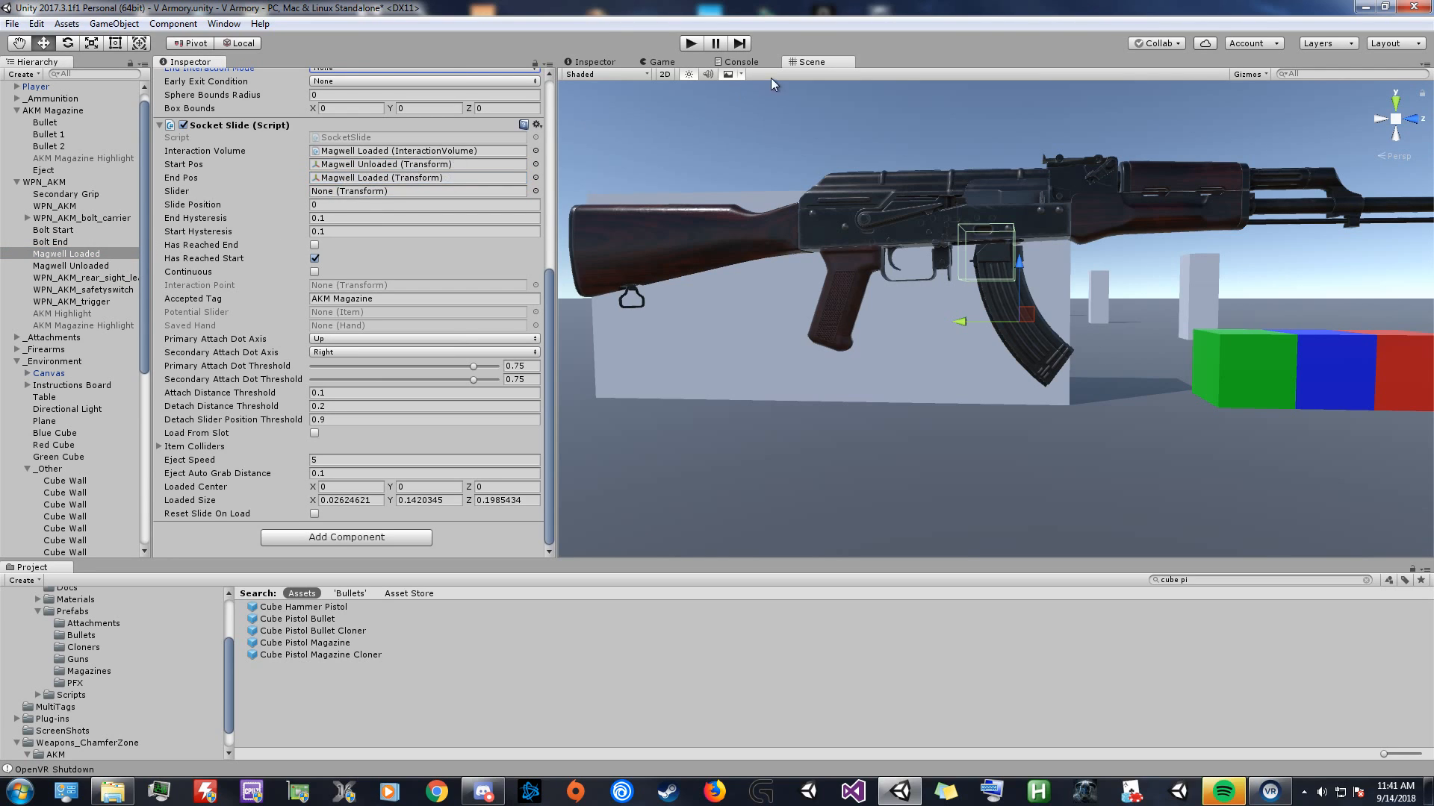
{"action": "left_click", "coordinate": [690, 43]}
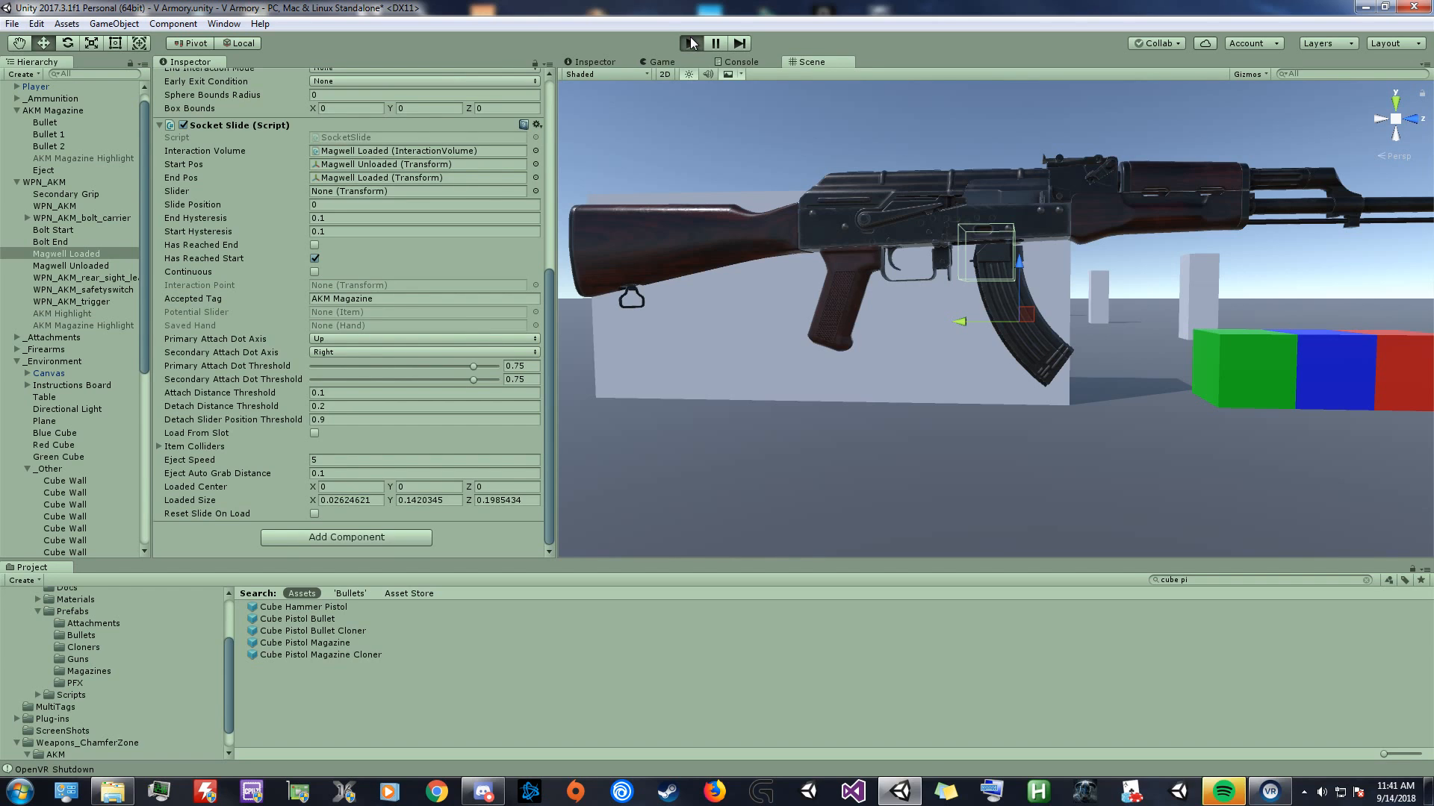